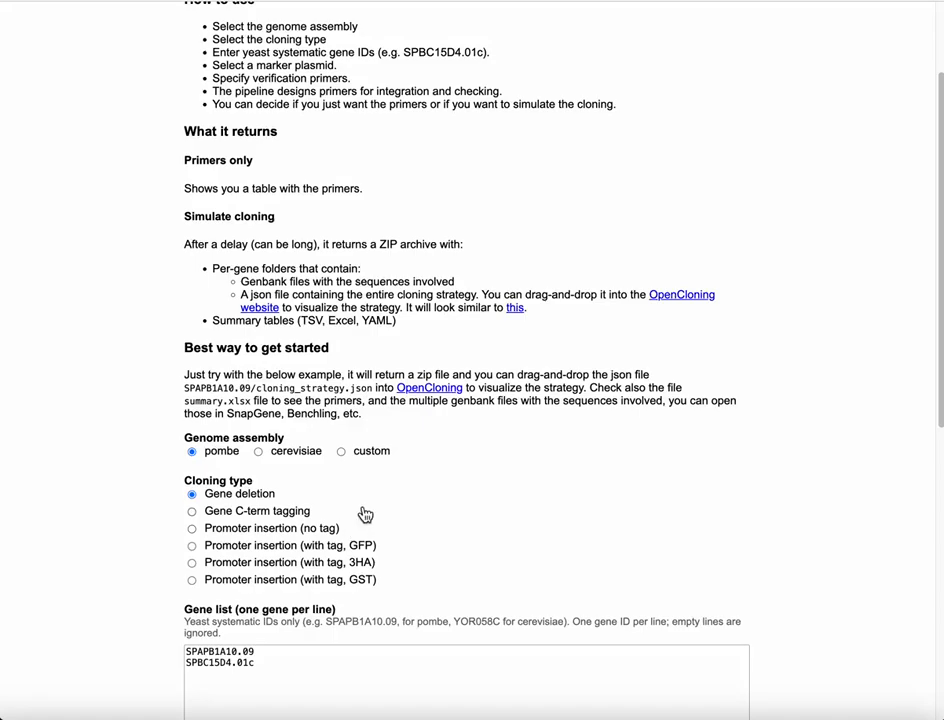
Scroll through the example cloning strategy diagram in OpenCloning, from the Addgene plasmid to the homologous recombination product
{"action": "scroll", "coordinate": [365, 514], "scroll_direction": "up", "scroll_amount": 3}
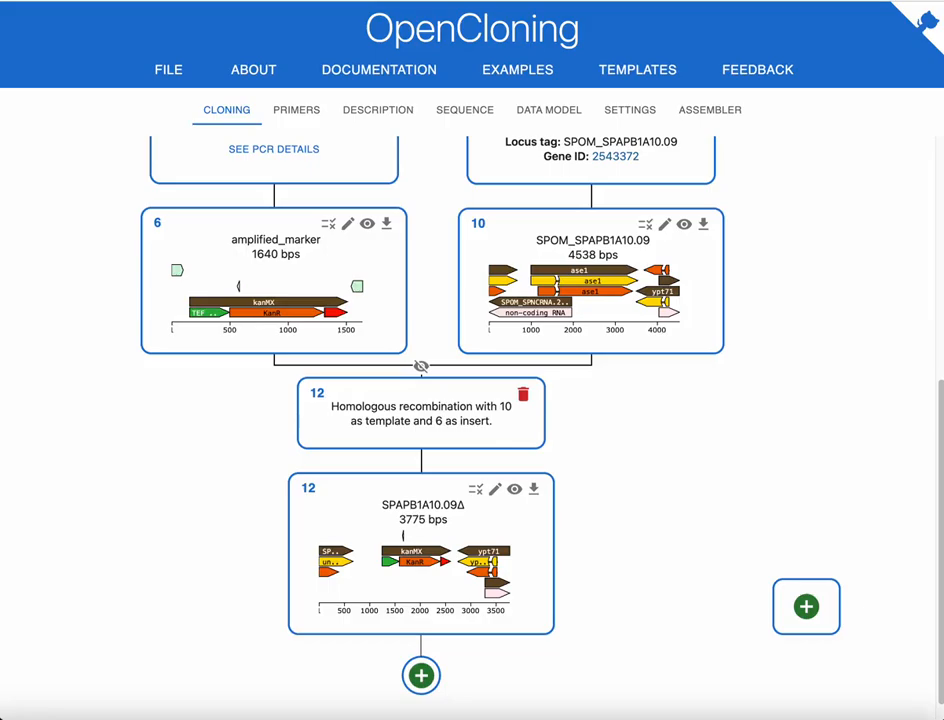
{"action": "scroll", "coordinate": [375, 264], "scroll_direction": "up", "scroll_amount": 5}
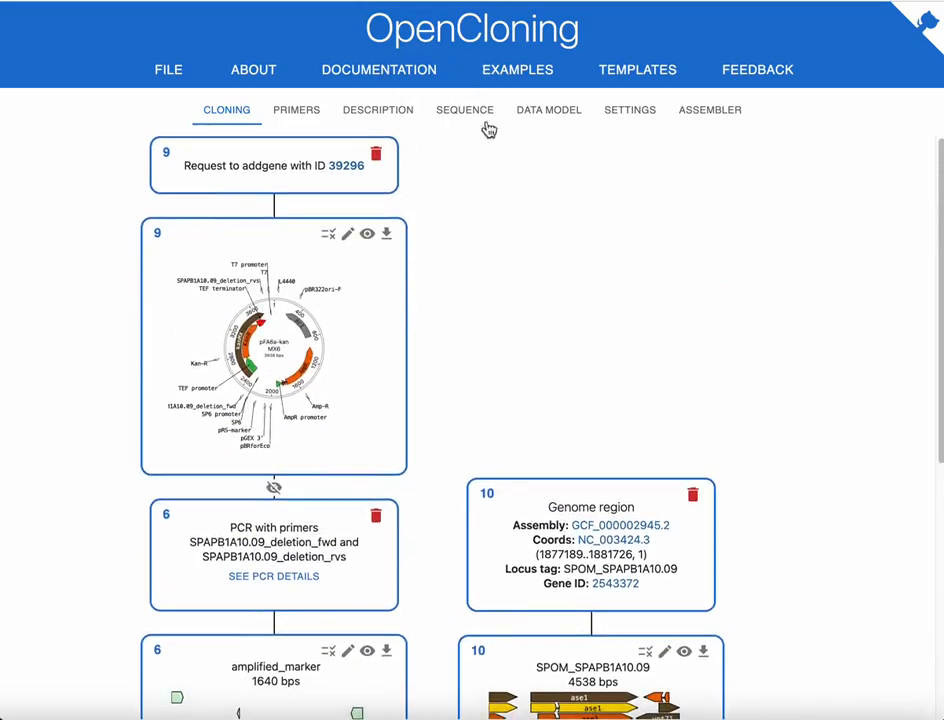
{"action": "scroll", "coordinate": [468, 219], "scroll_direction": "down", "scroll_amount": 1}
{"action": "scroll", "coordinate": [421, 261], "scroll_direction": "up", "scroll_amount": 1}
{"action": "scroll", "coordinate": [300, 310], "scroll_direction": "down", "scroll_amount": 1}
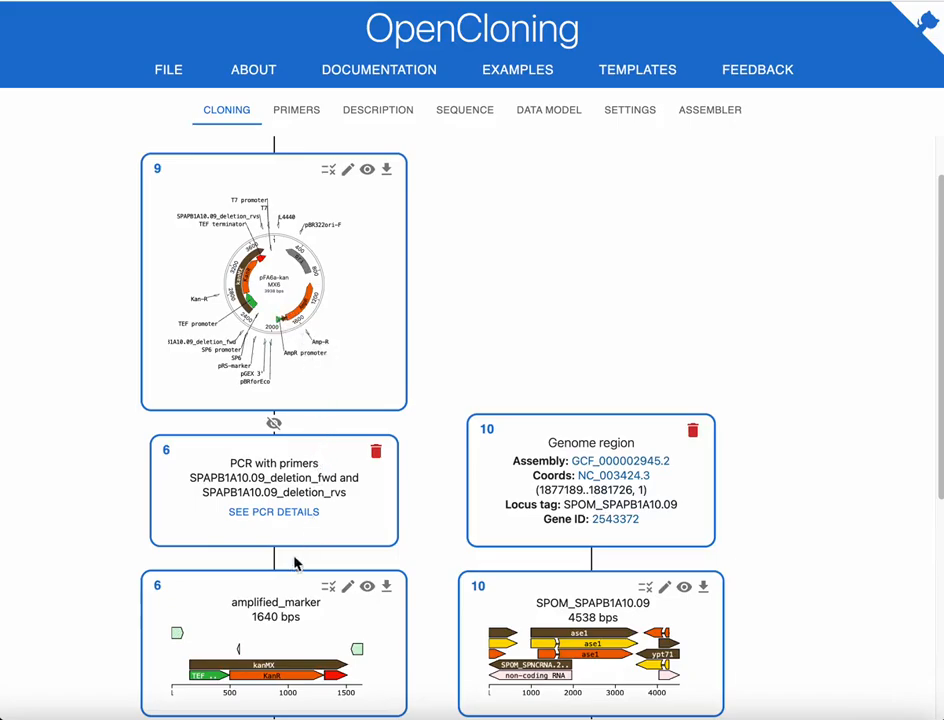
{"action": "scroll", "coordinate": [290, 575], "scroll_direction": "down", "scroll_amount": 1}
{"action": "scroll", "coordinate": [290, 575], "scroll_direction": "down", "scroll_amount": 1}
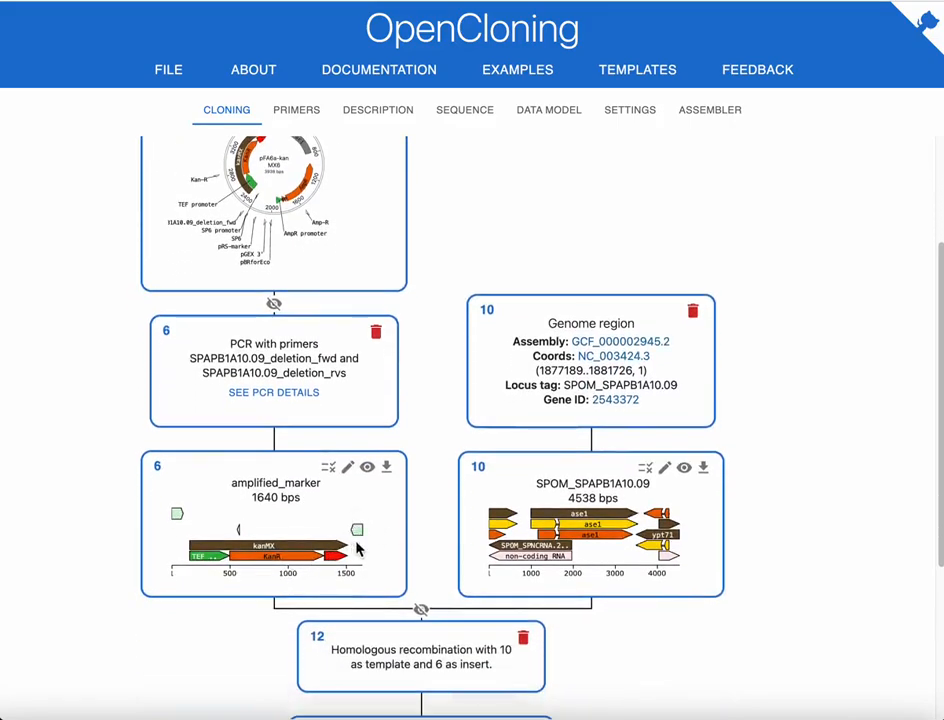
{"action": "scroll", "coordinate": [188, 506], "scroll_direction": "down", "scroll_amount": 1}
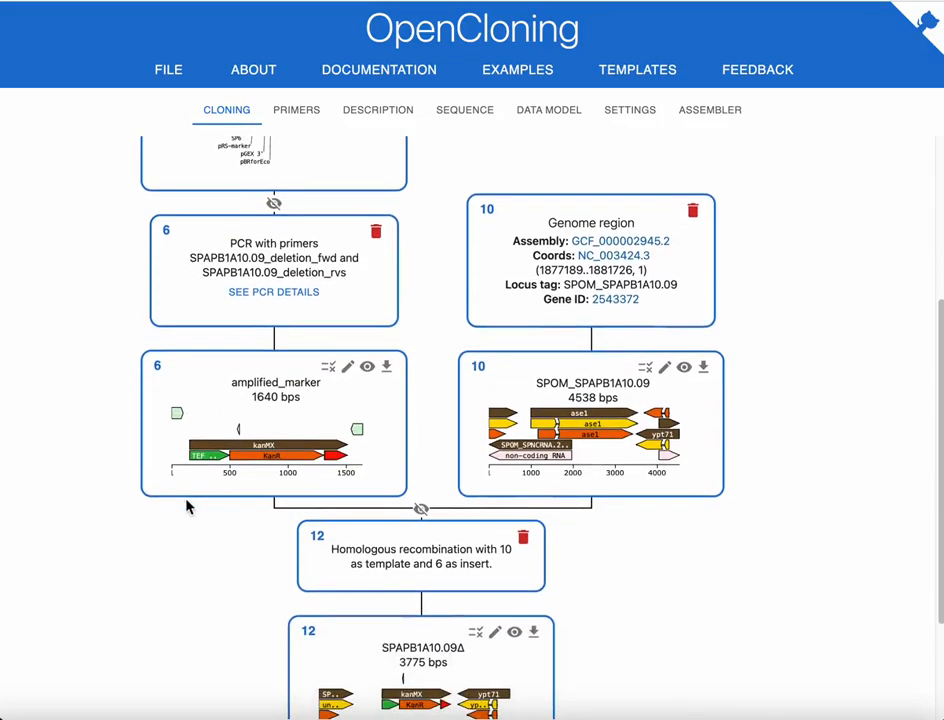
{"action": "scroll", "coordinate": [221, 505], "scroll_direction": "down", "scroll_amount": 1}
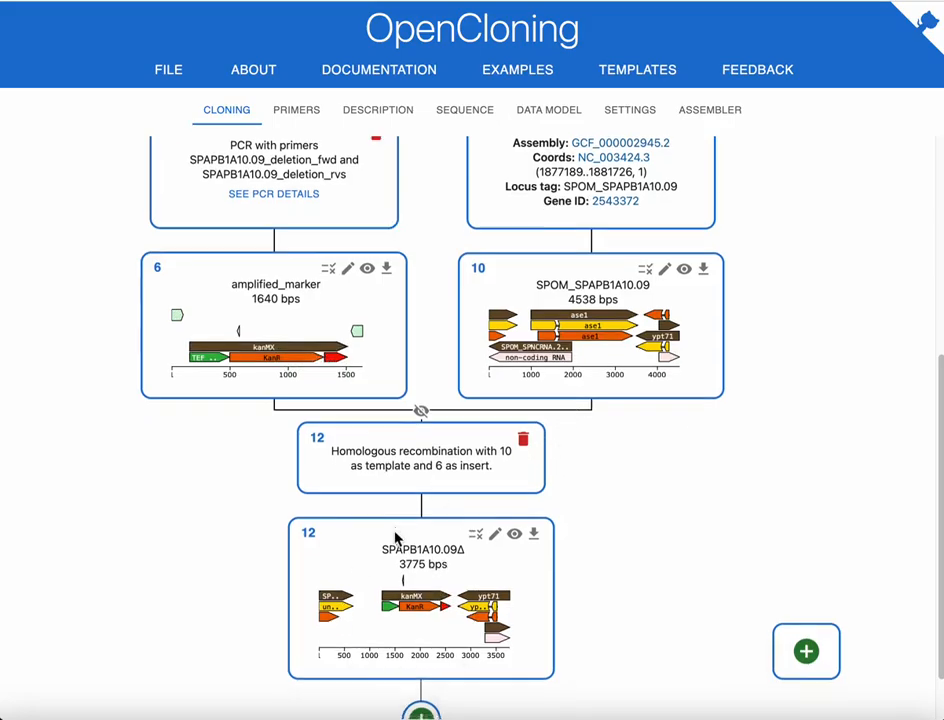
Review the Yeast cloning batch primer design form: genome assembly, cloning type, gene list and primer binding settings
{"action": "scroll", "coordinate": [396, 540], "scroll_direction": "down", "scroll_amount": 1}
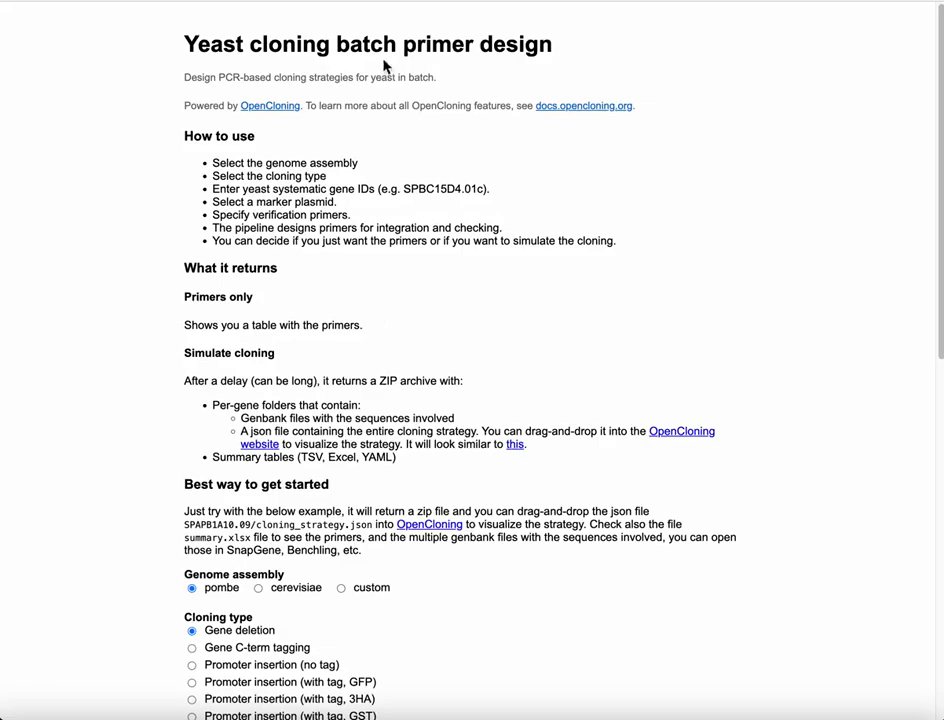
{"action": "scroll", "coordinate": [417, 343], "scroll_direction": "down", "scroll_amount": 4}
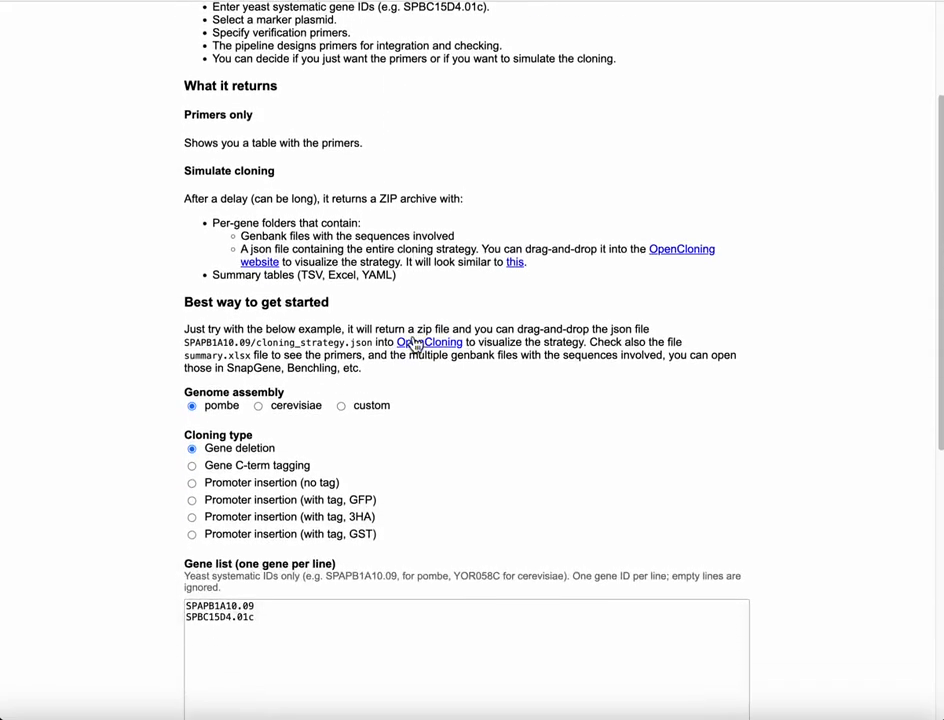
{"action": "scroll", "coordinate": [517, 300], "scroll_direction": "down", "scroll_amount": 4}
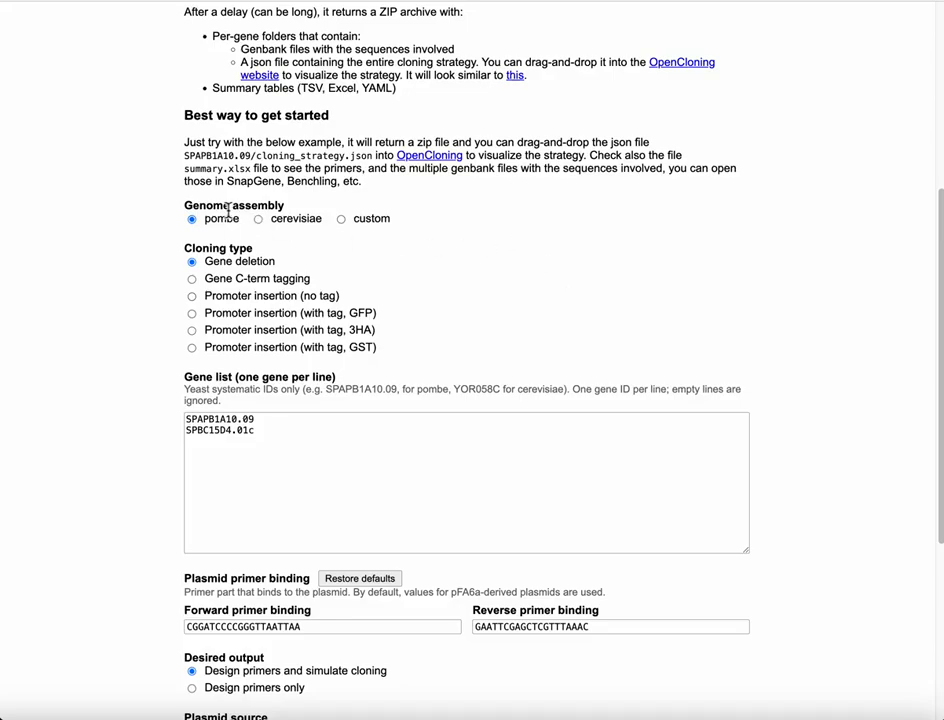
{"action": "scroll", "coordinate": [299, 244], "scroll_direction": "down", "scroll_amount": 2}
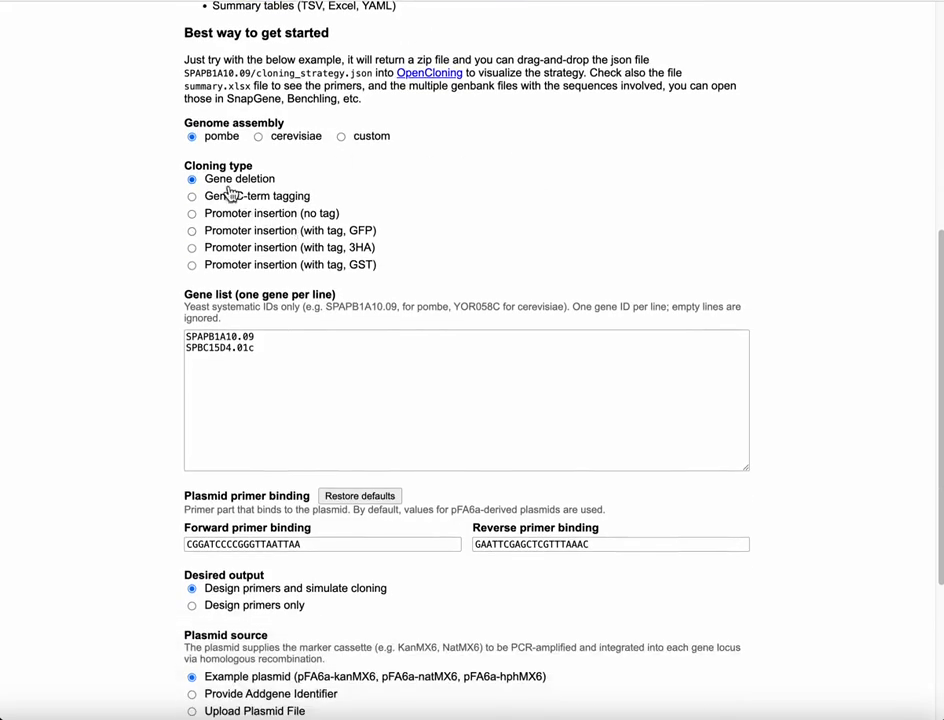
{"action": "scroll", "coordinate": [379, 197], "scroll_direction": "down", "scroll_amount": 1}
{"action": "scroll", "coordinate": [379, 197], "scroll_direction": "down", "scroll_amount": 2}
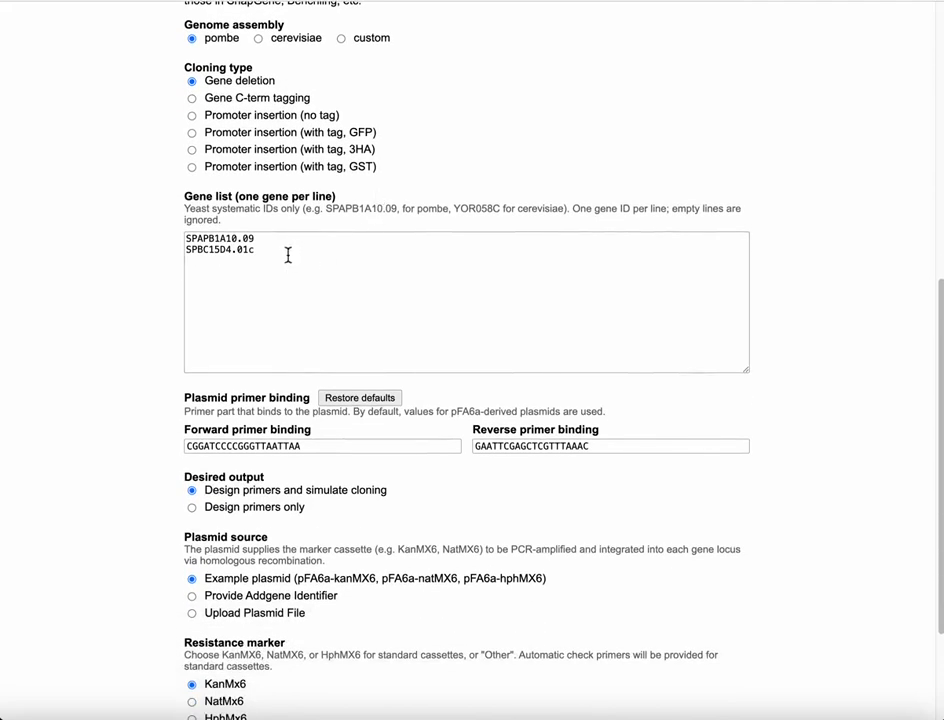
{"action": "scroll", "coordinate": [290, 275], "scroll_direction": "down", "scroll_amount": 2}
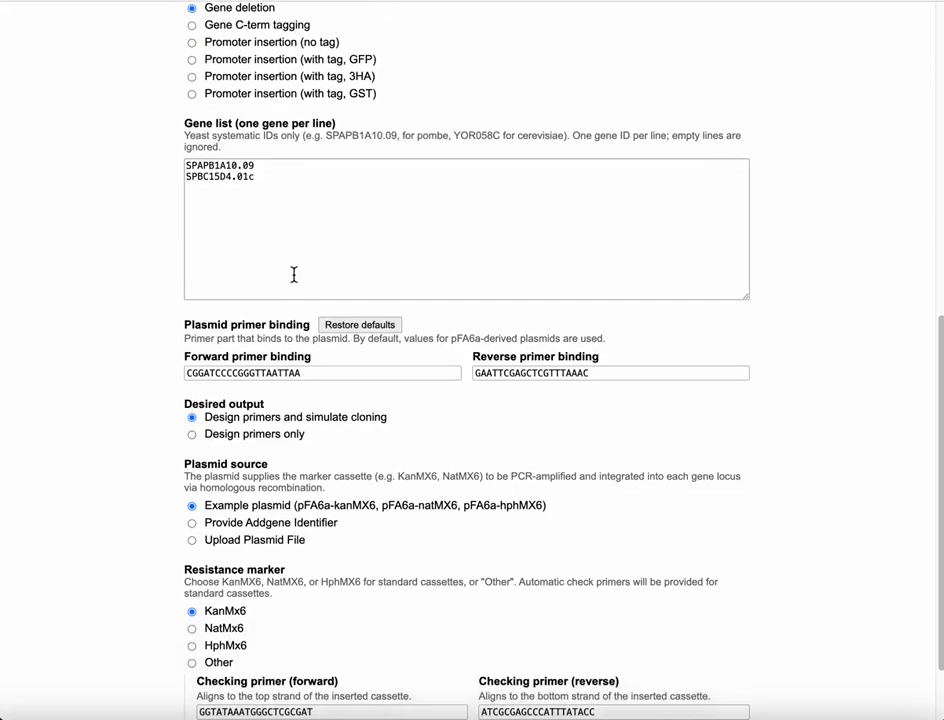
Set the desired output to Design primers only and submit the form
{"action": "left_click", "coordinate": [288, 443]}
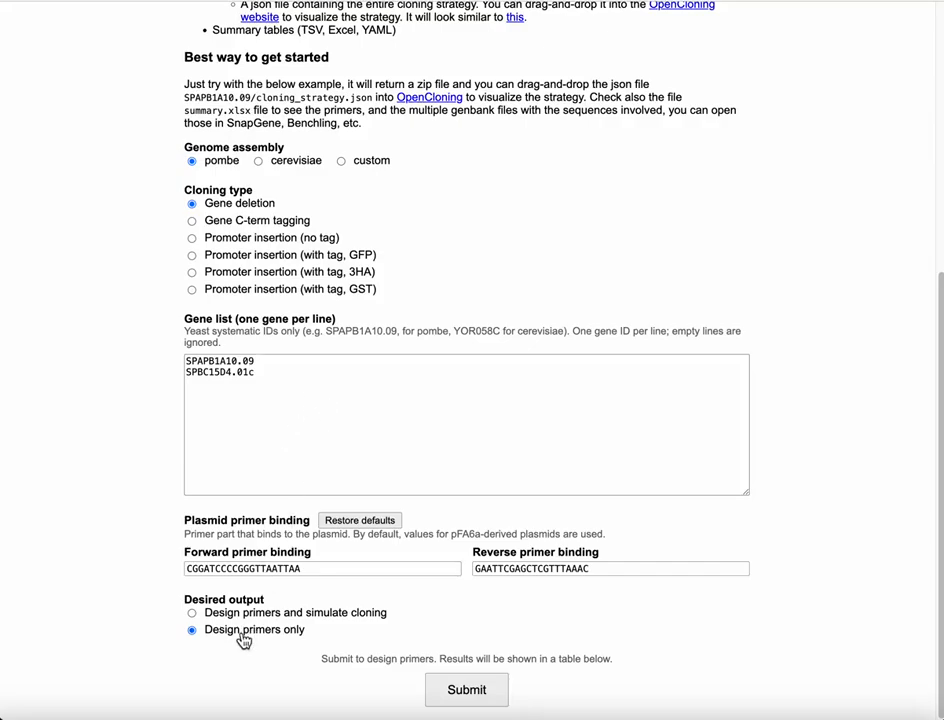
{"action": "left_click", "coordinate": [461, 689]}
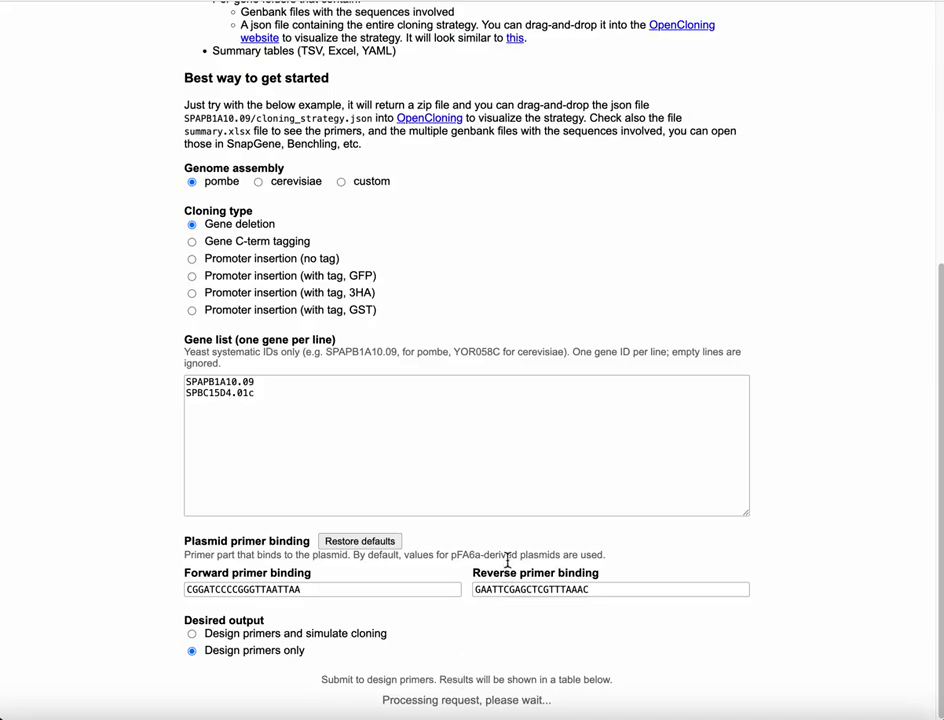
Examine the primer summary table and highlight the plasmid-binding part of the first deletion primer's sequence
{"action": "scroll", "coordinate": [508, 562], "scroll_direction": "down", "scroll_amount": 3}
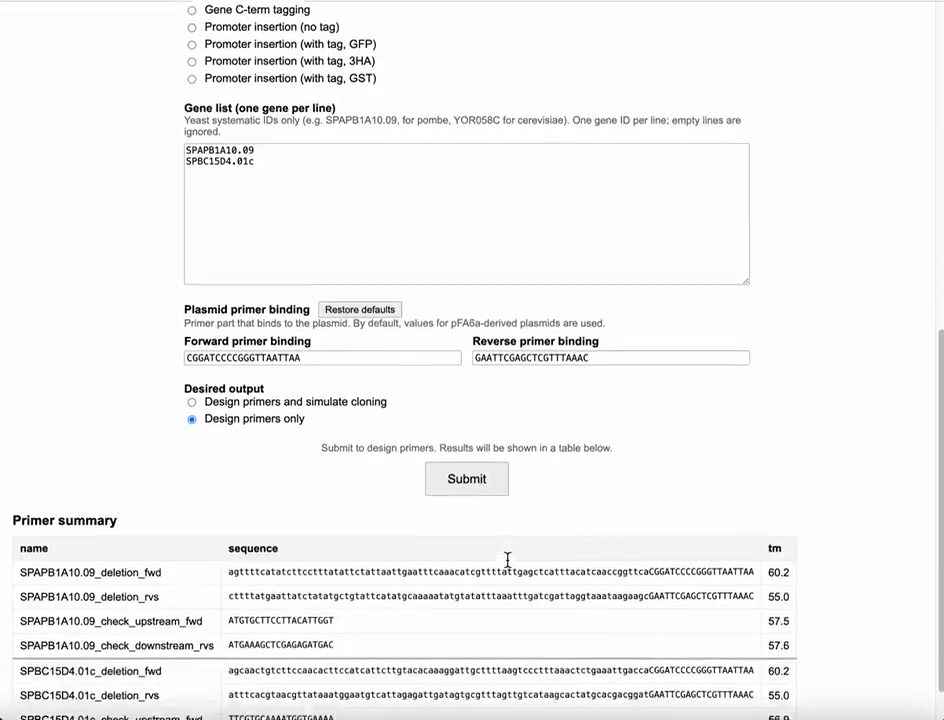
{"action": "scroll", "coordinate": [524, 323], "scroll_direction": "down", "scroll_amount": 1}
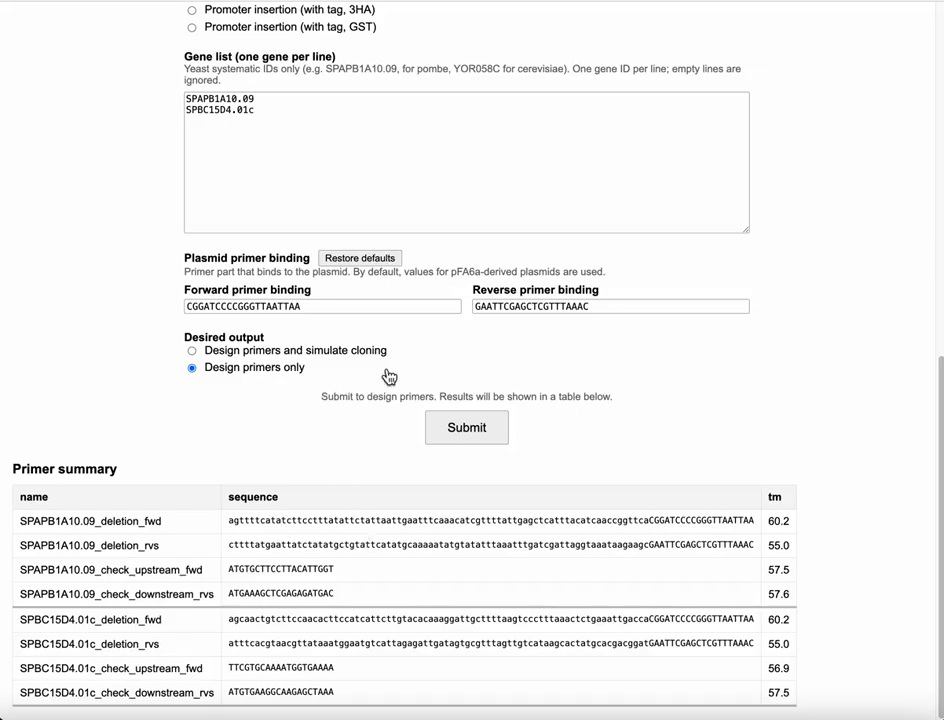
{"action": "scroll", "coordinate": [388, 375], "scroll_direction": "up", "scroll_amount": 1}
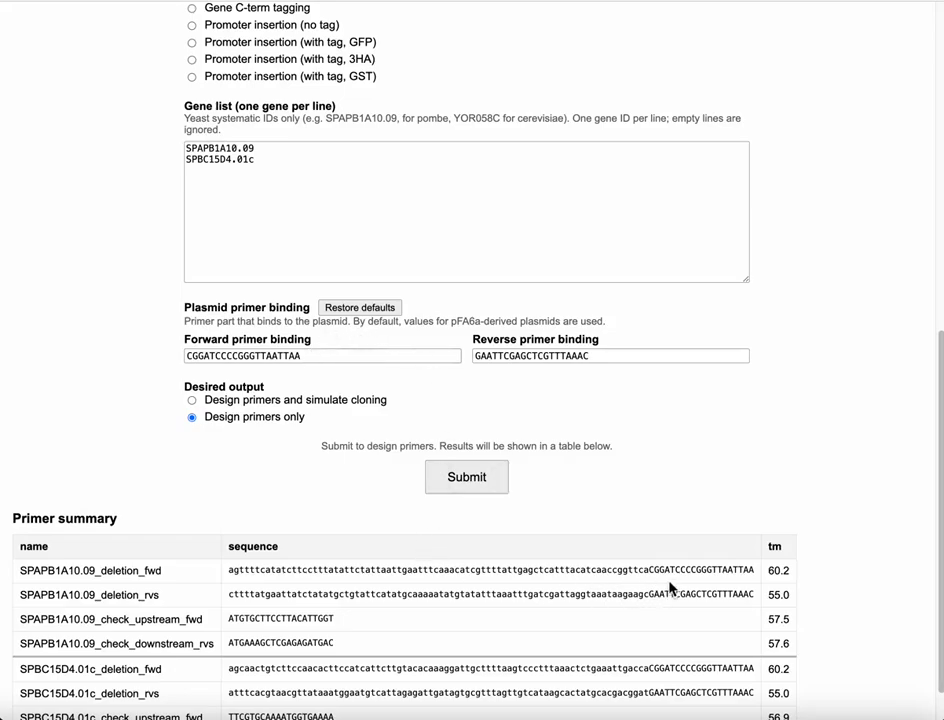
{"action": "left_click_drag", "start_coordinate": [652, 572], "coordinate": [760, 578]}
{"action": "scroll", "coordinate": [613, 437], "scroll_direction": "up", "scroll_amount": 1}
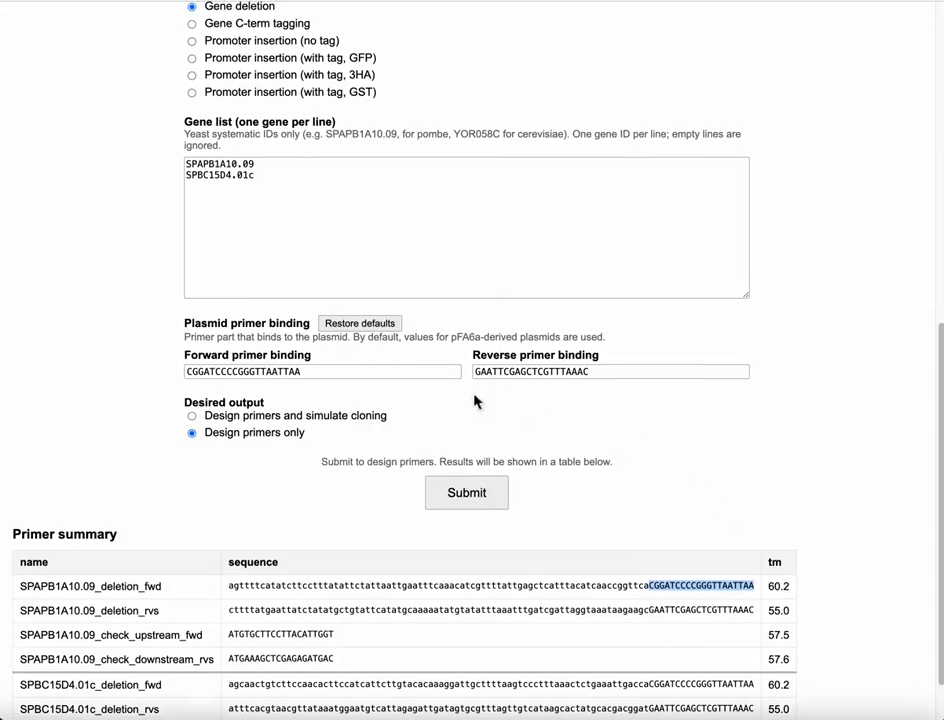
Switch the desired output to Design primers and simulate cloning and submit with the example plasmid and KanMx6 marker
{"action": "scroll", "coordinate": [367, 358], "scroll_direction": "up", "scroll_amount": 3}
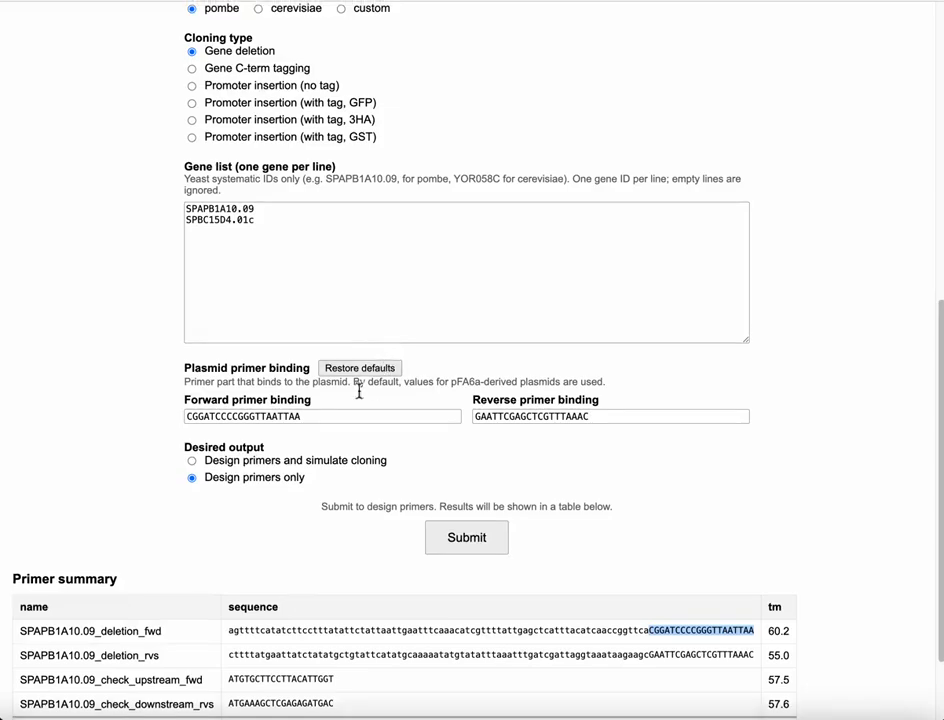
{"action": "left_click", "coordinate": [312, 464]}
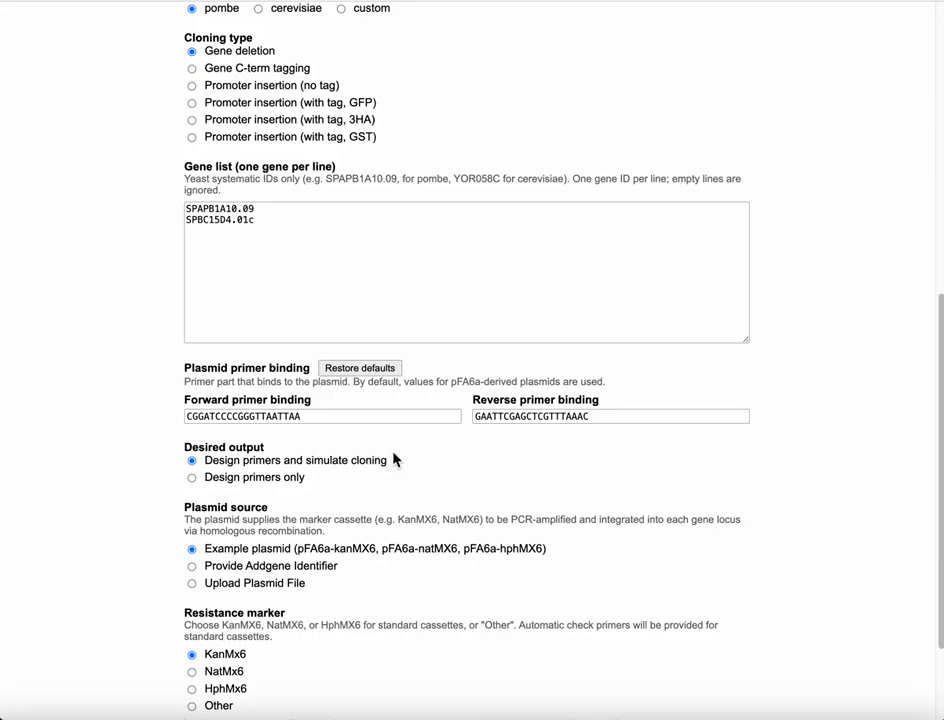
{"action": "scroll", "coordinate": [481, 275], "scroll_direction": "down", "scroll_amount": 3}
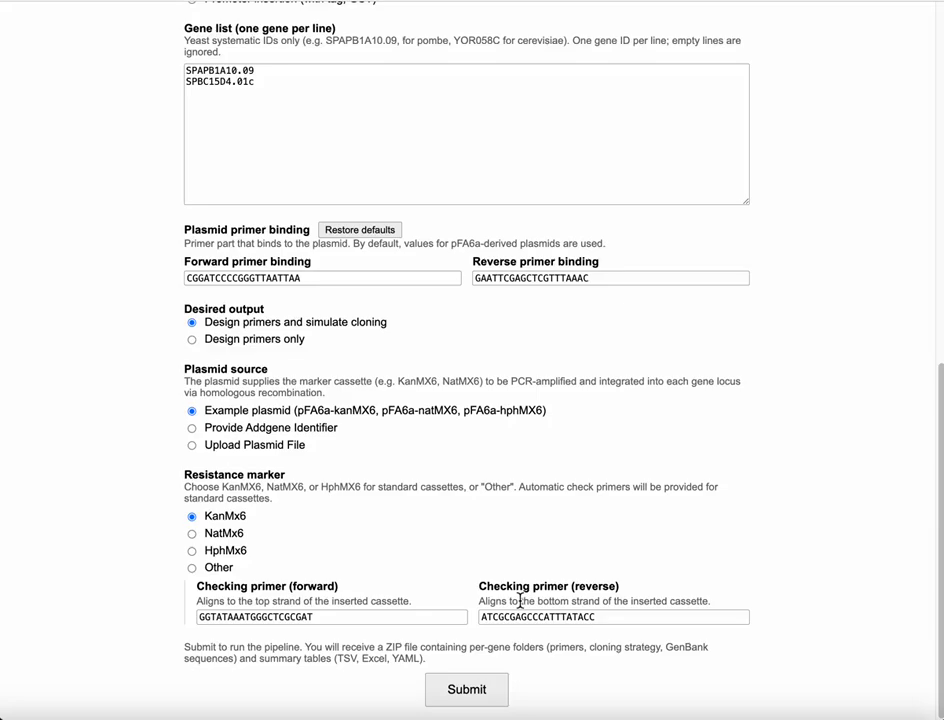
{"action": "left_click", "coordinate": [449, 689]}
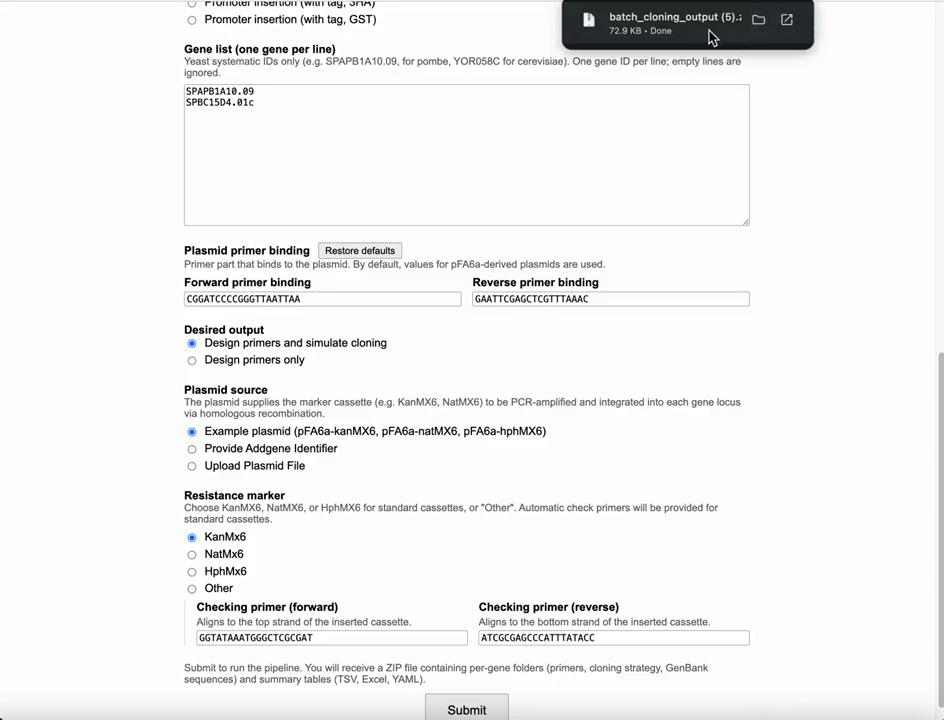
Open summary.xlsx from the downloaded batch_cloning_output (5) folder
{"action": "left_click", "coordinate": [679, 36]}
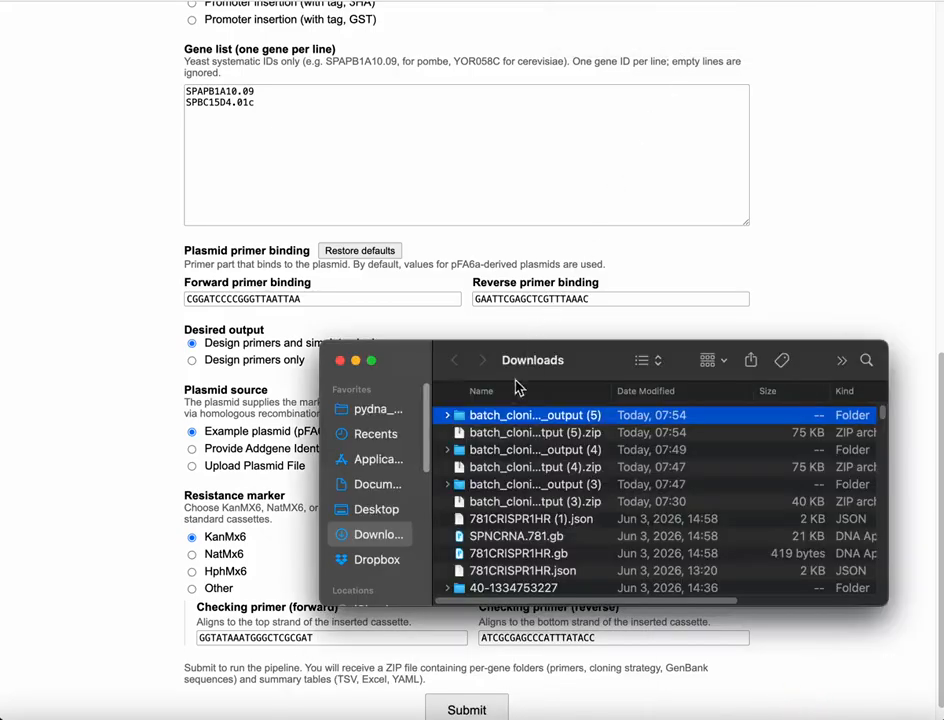
{"action": "double_click", "coordinate": [503, 420]}
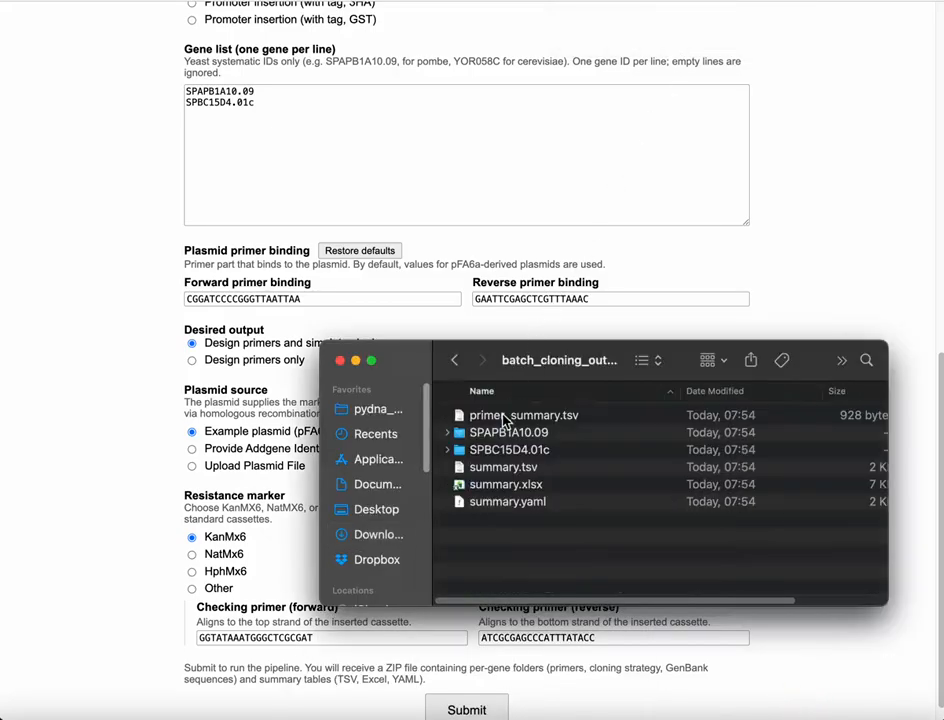
{"action": "left_click", "coordinate": [531, 488]}
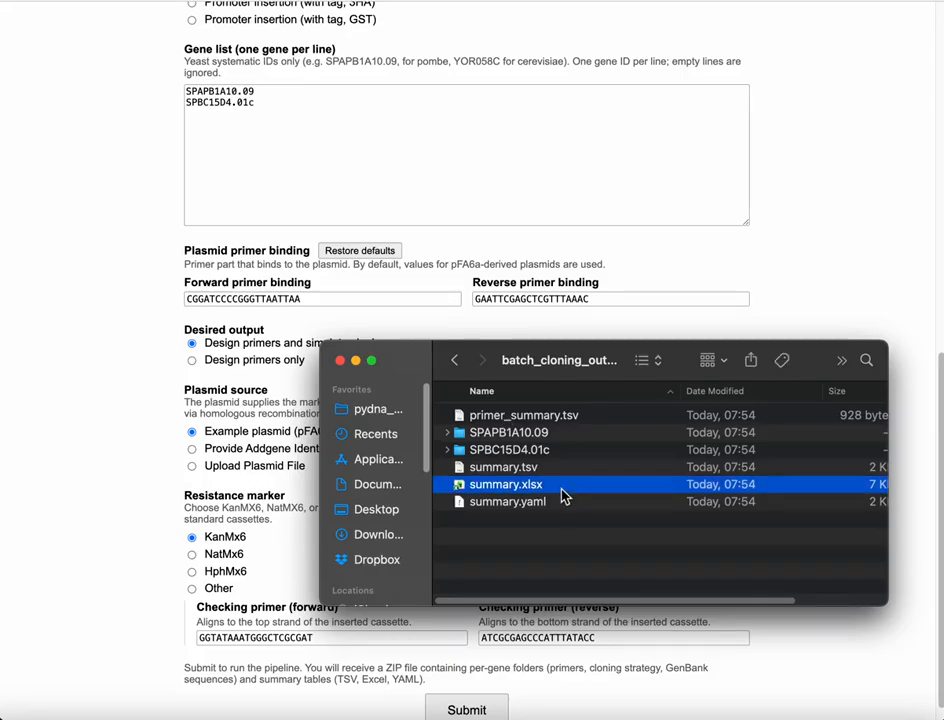
{"action": "double_click", "coordinate": [563, 494]}
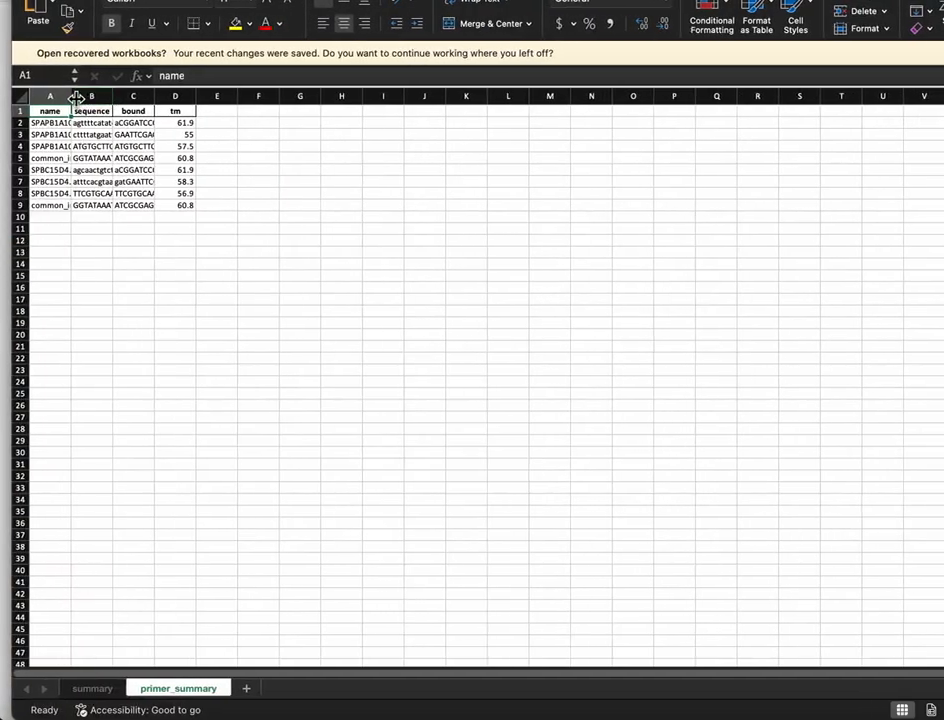
Widen the sequence and bound columns of the primer_summary sheet and inspect the bound sequences
{"action": "left_click_drag", "start_coordinate": [71, 96], "coordinate": [751, 105]}
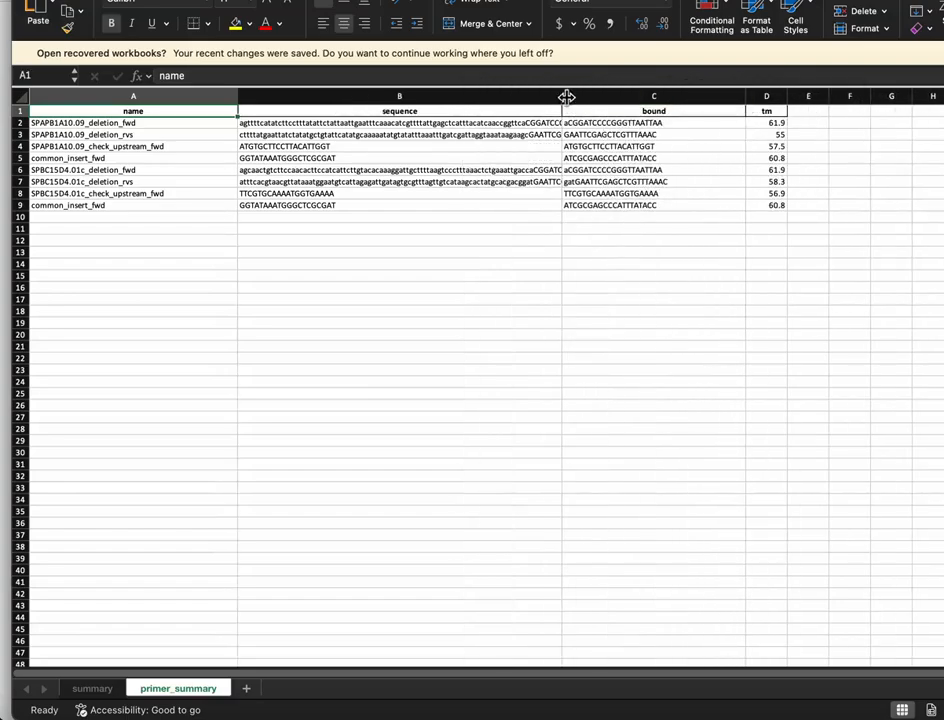
{"action": "left_click_drag", "start_coordinate": [566, 97], "coordinate": [636, 105]}
{"action": "left_click", "coordinate": [693, 124]}
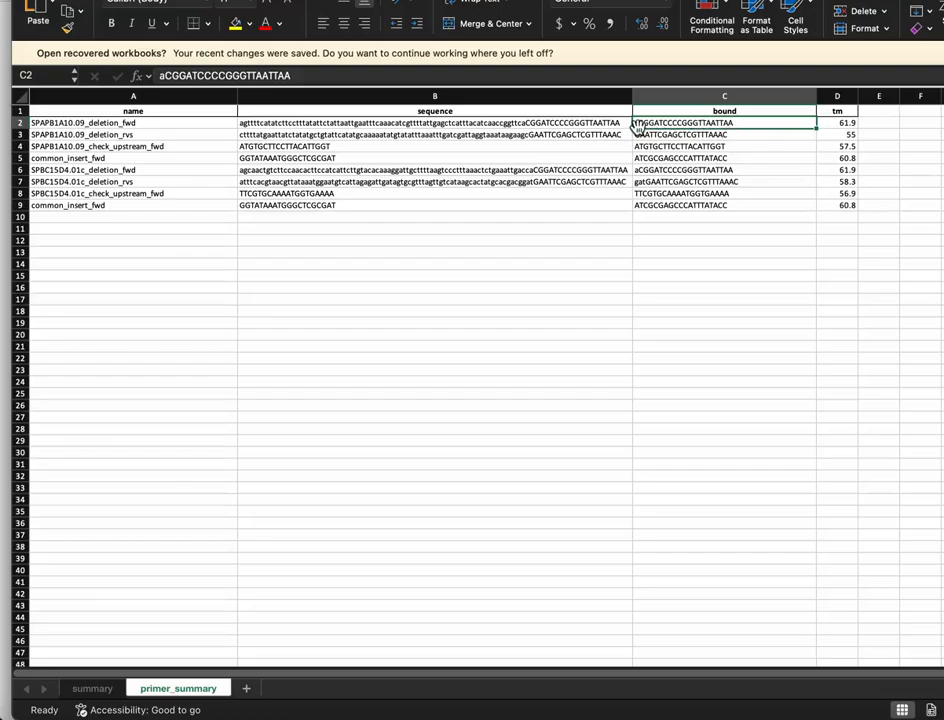
{"action": "left_click", "coordinate": [655, 182]}
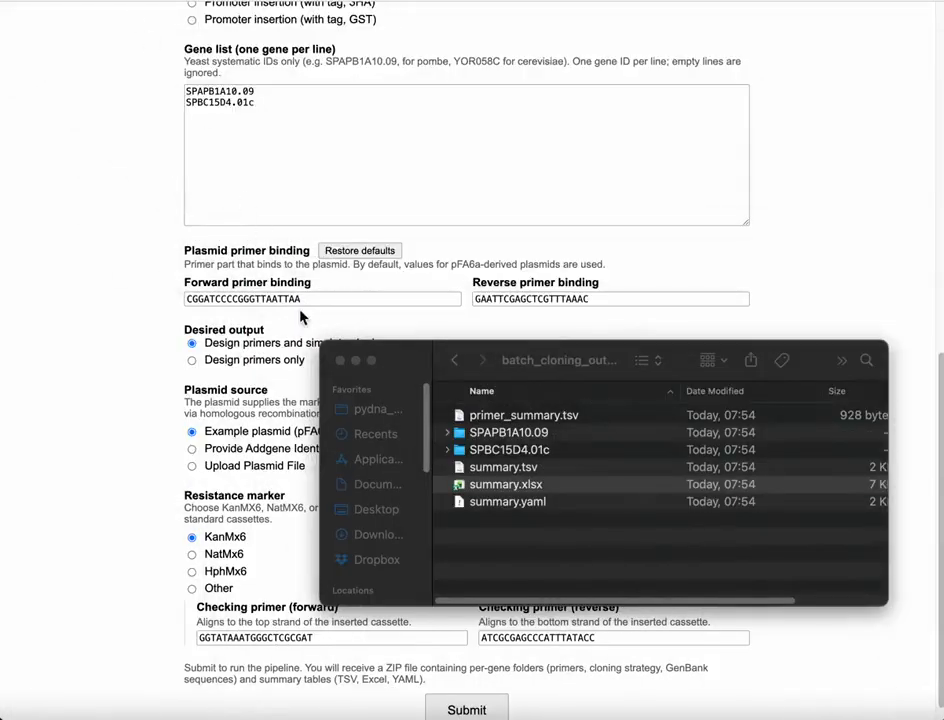
Load cloning_strategy.json from the SPAPB1A10.09 output folder into OpenCloning by dropping it onto the cloning canvas
{"action": "left_click_drag", "start_coordinate": [390, 349], "coordinate": [407, 181]}
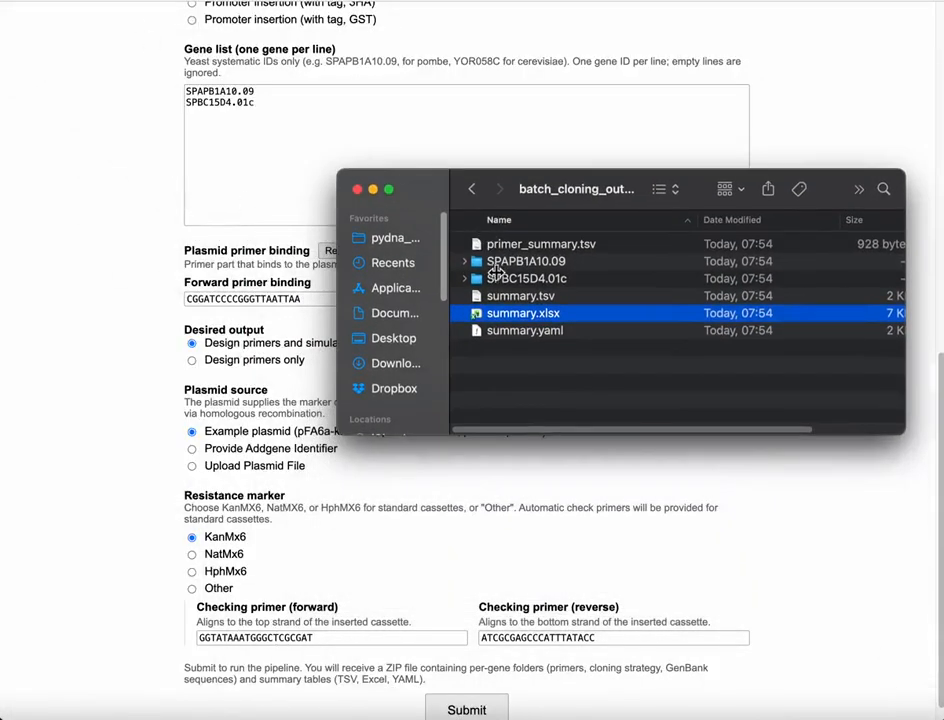
{"action": "left_click", "coordinate": [502, 263]}
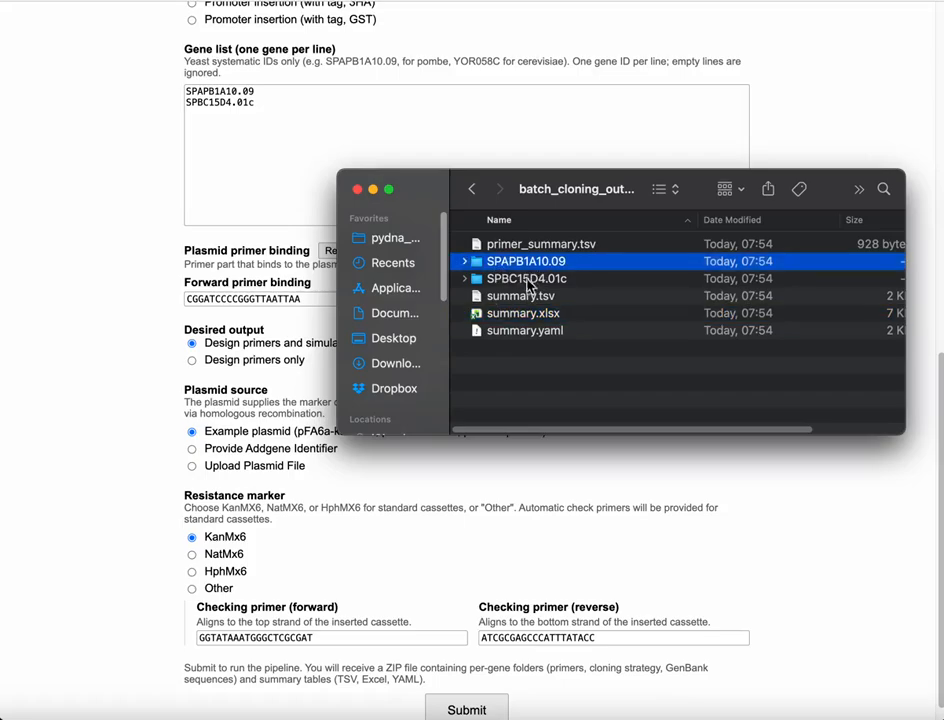
{"action": "double_click", "coordinate": [532, 263]}
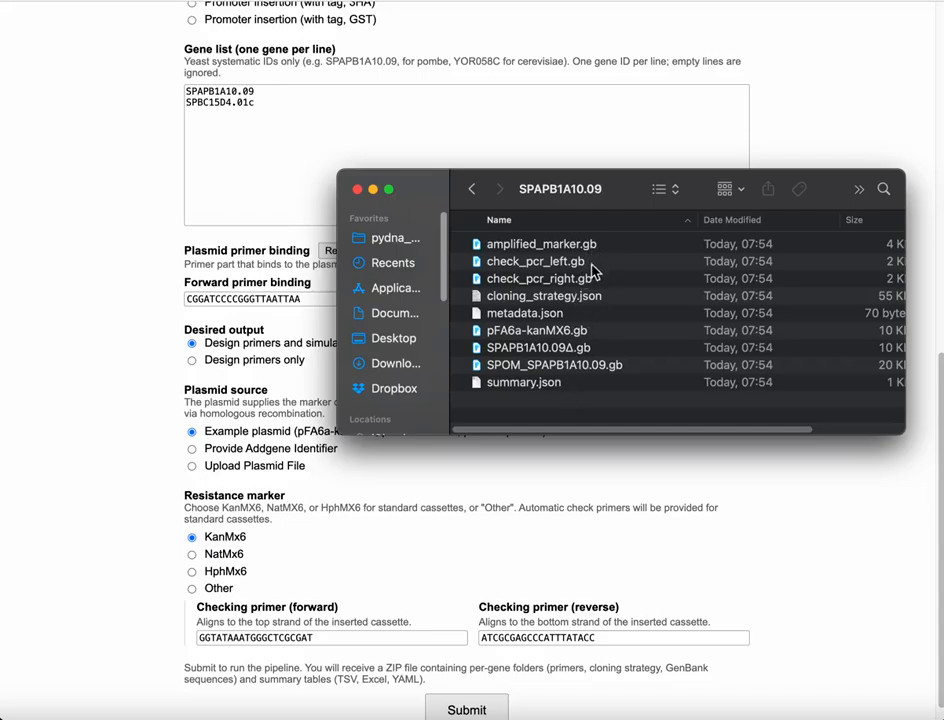
{"action": "left_click", "coordinate": [600, 297]}
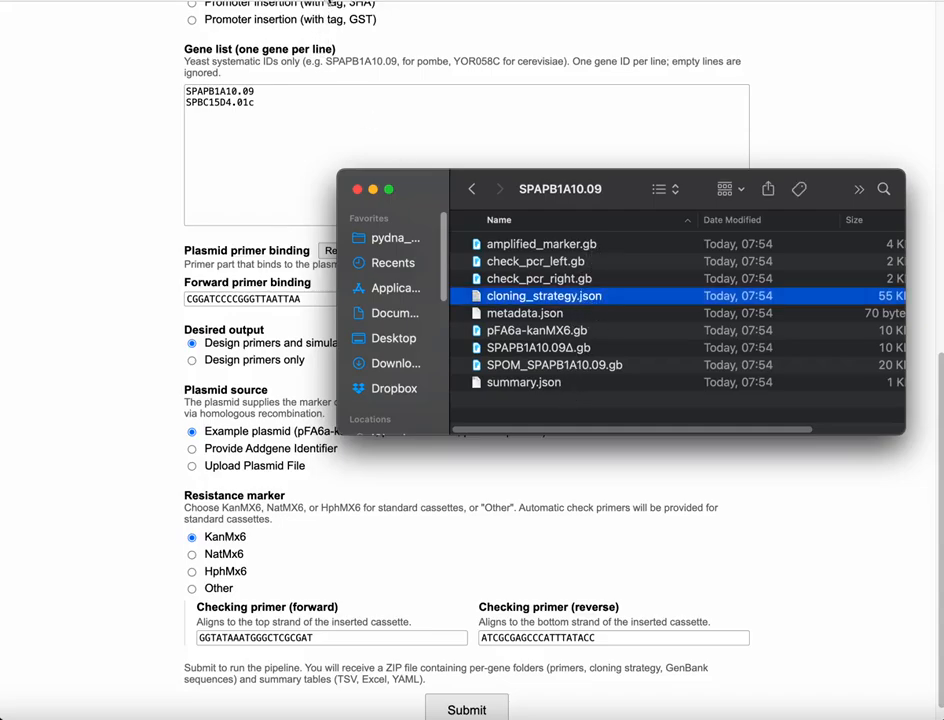
{"action": "left_click_drag", "start_coordinate": [421, 186], "coordinate": [648, 193]}
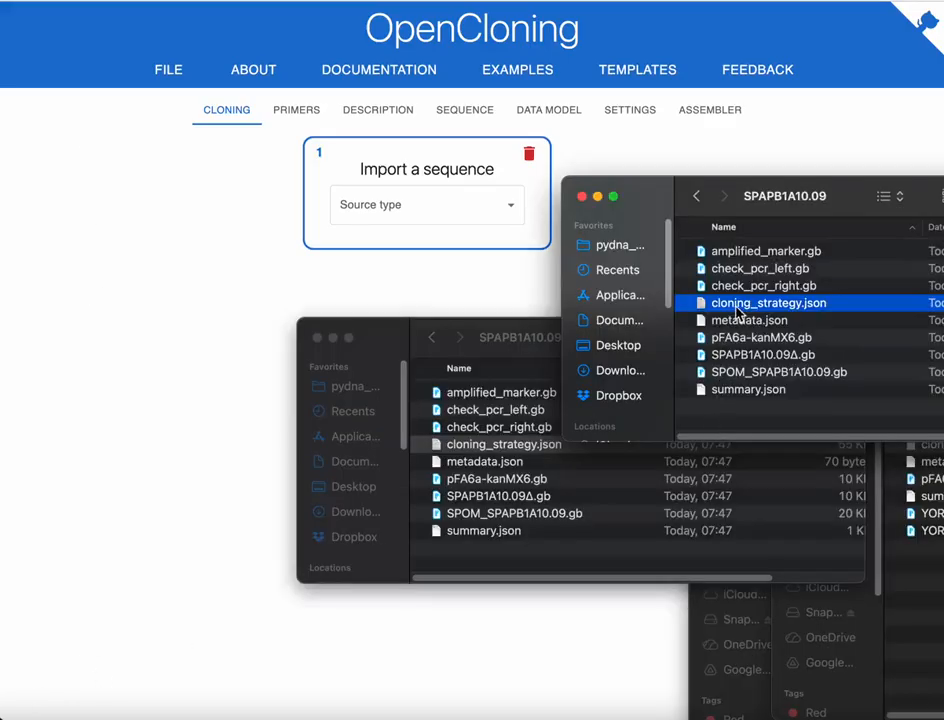
{"action": "left_click_drag", "start_coordinate": [730, 302], "coordinate": [437, 237]}
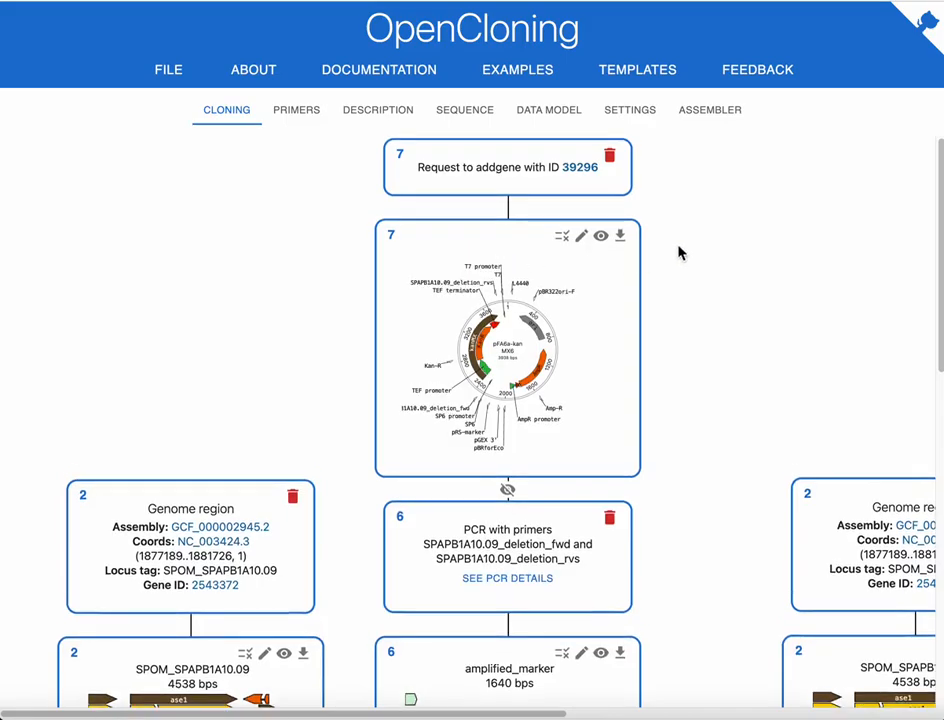
Scroll through the cloning strategy tree from the plasmid request down to the check PCR products
{"action": "scroll", "coordinate": [678, 252], "scroll_direction": "down", "scroll_amount": 5}
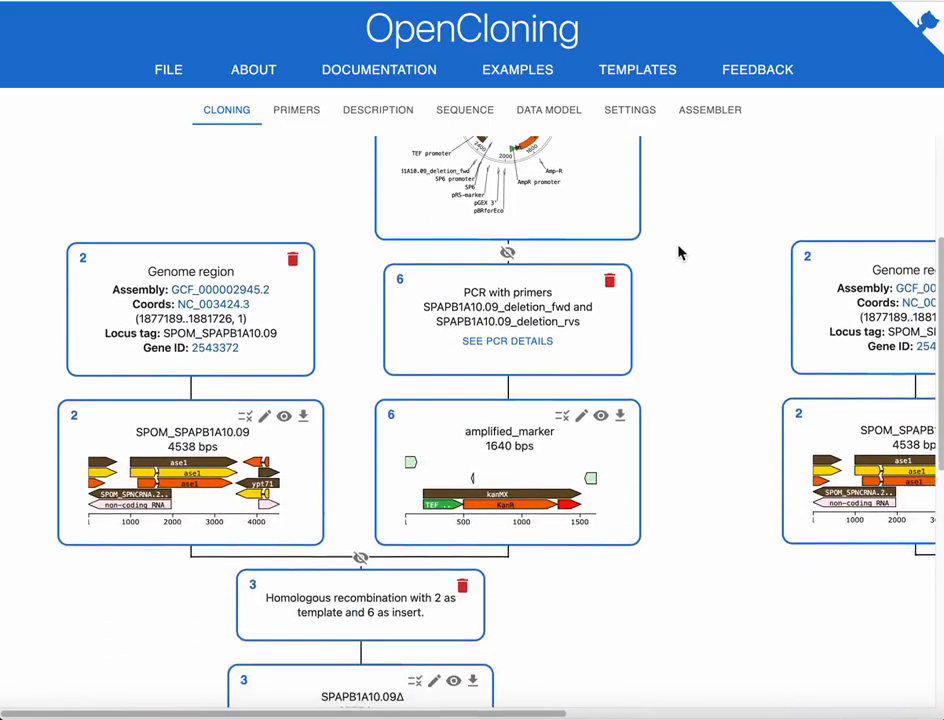
{"action": "scroll", "coordinate": [678, 252], "scroll_direction": "up", "scroll_amount": 5}
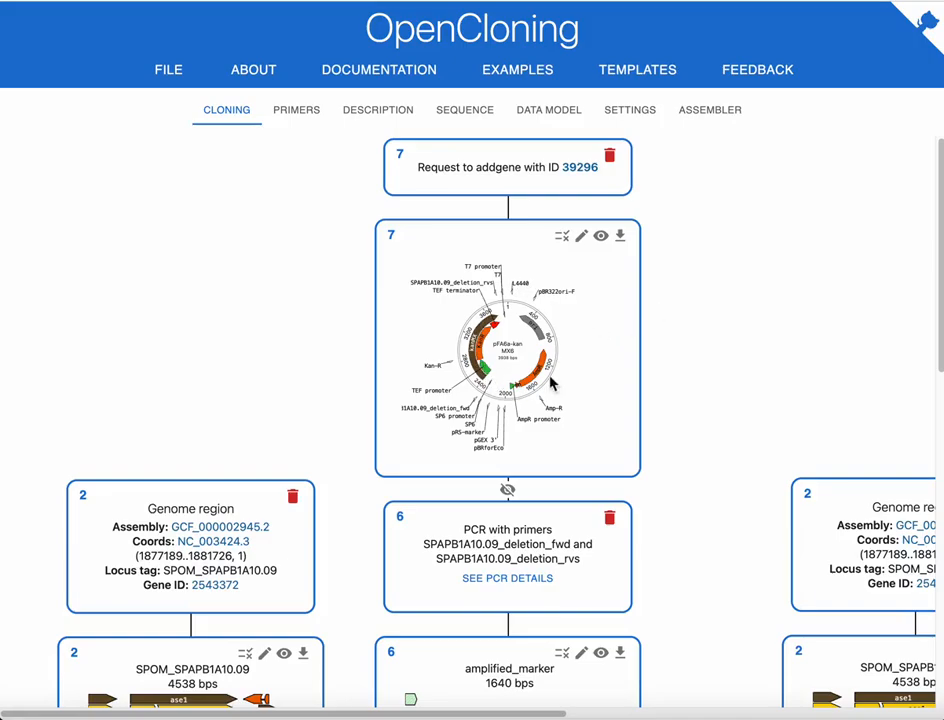
{"action": "scroll", "coordinate": [549, 382], "scroll_direction": "down", "scroll_amount": 5}
{"action": "scroll", "coordinate": [535, 377], "scroll_direction": "down", "scroll_amount": 3}
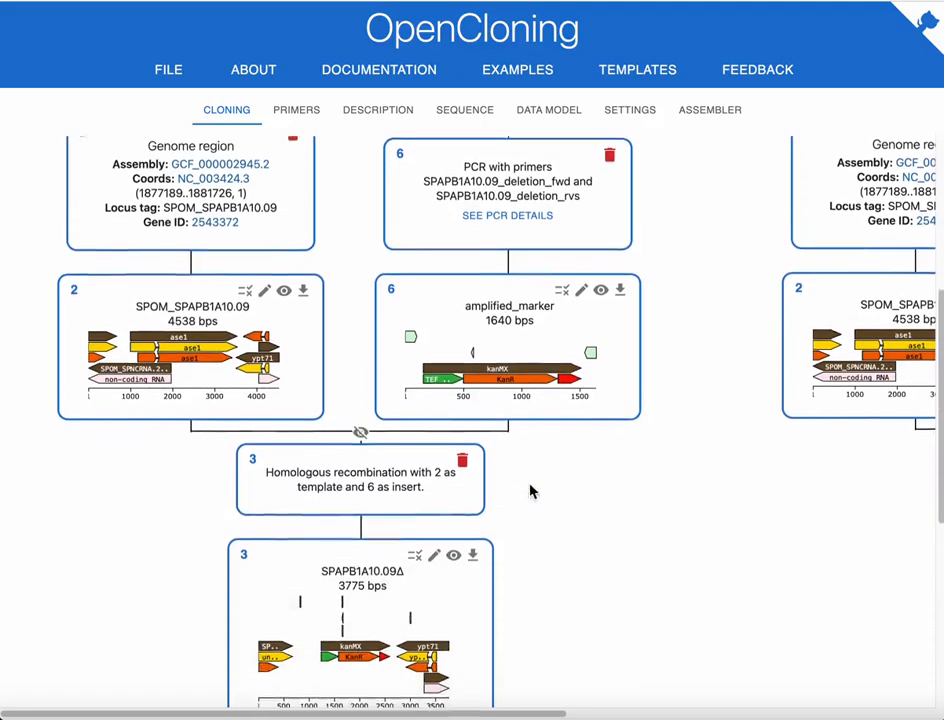
{"action": "scroll", "coordinate": [188, 274], "scroll_direction": "down", "scroll_amount": 2}
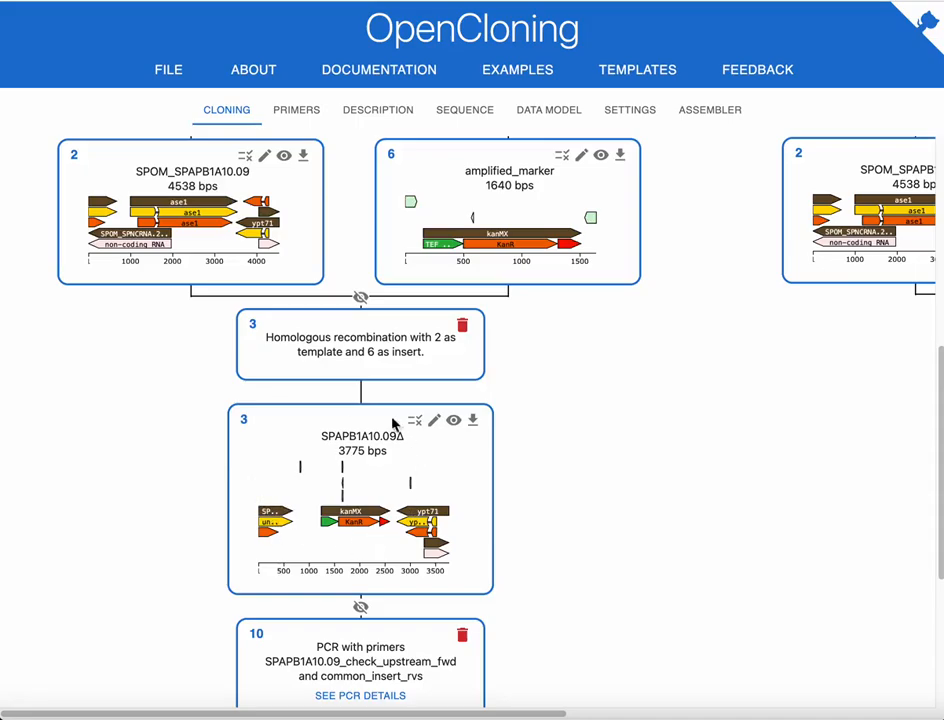
{"action": "scroll", "coordinate": [582, 366], "scroll_direction": "down", "scroll_amount": 4}
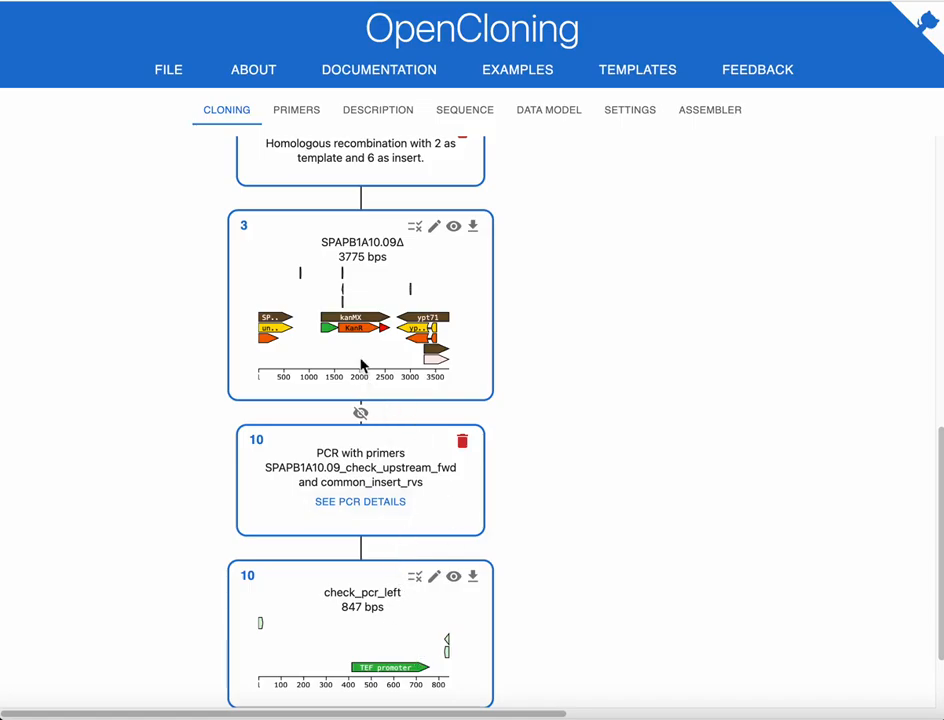
Open the SPAPB1A10.09Δ sequence map and select the check_upstream_fwd and common_insert primer binding sites, returning to the cloning view
{"action": "left_click", "coordinate": [453, 227]}
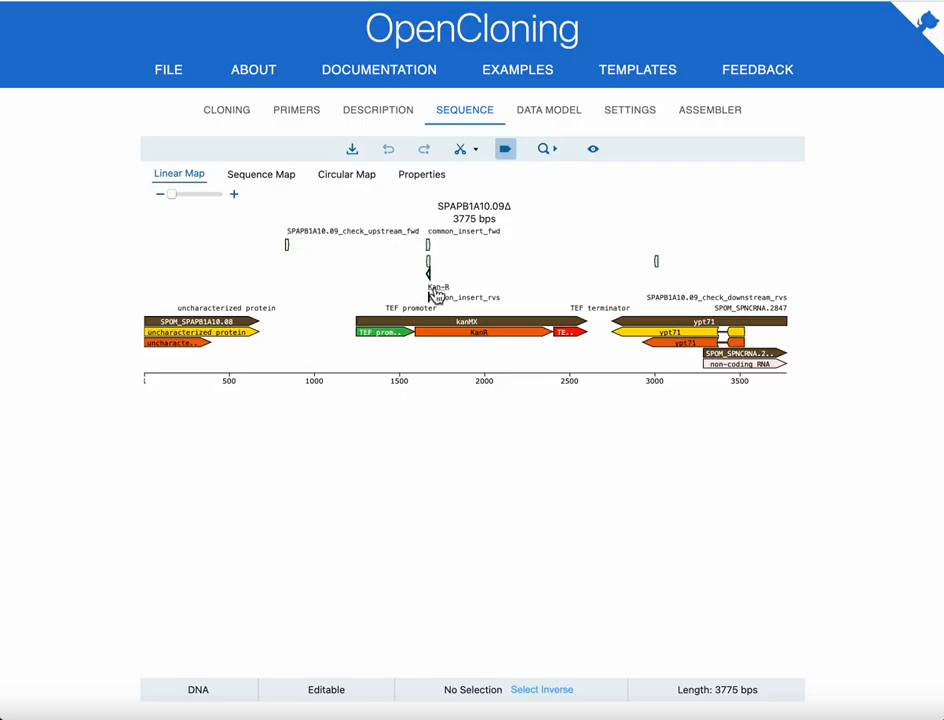
{"action": "left_click", "coordinate": [254, 176]}
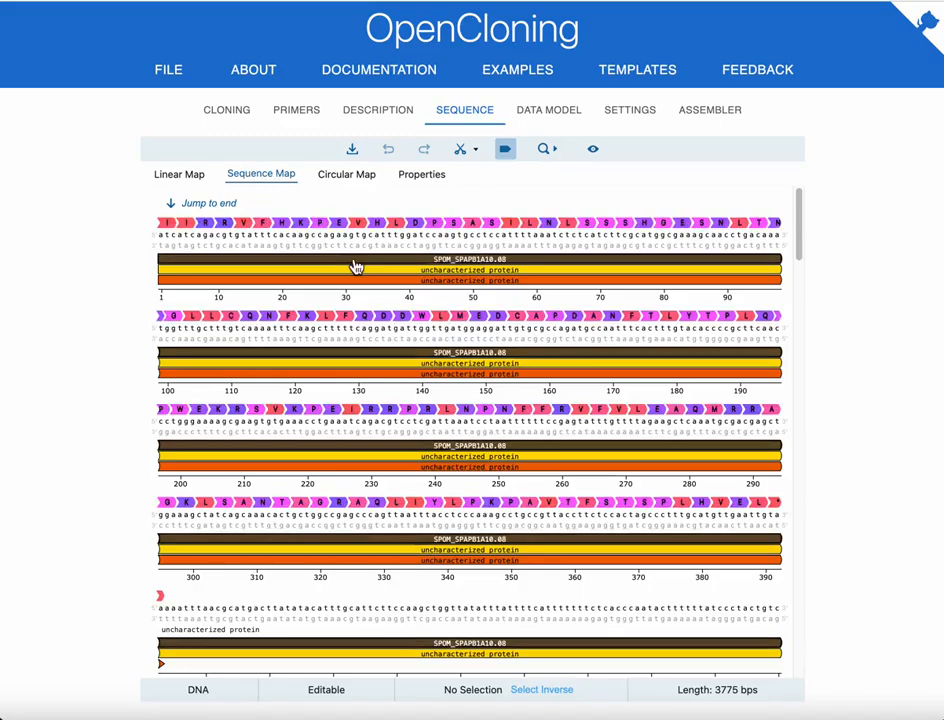
{"action": "scroll", "coordinate": [464, 308], "scroll_direction": "down", "scroll_amount": 5}
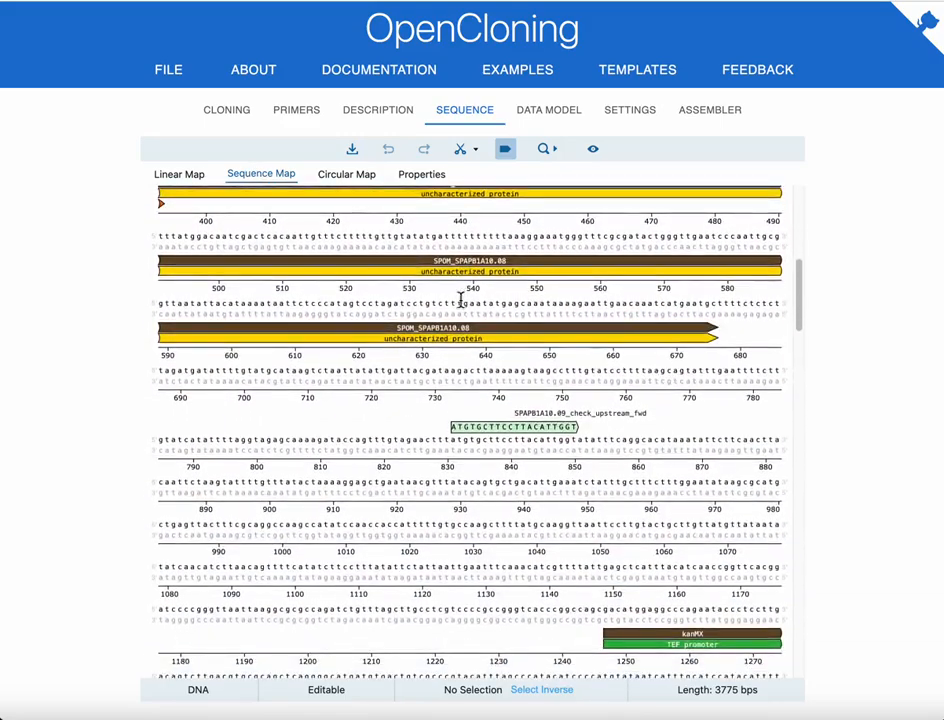
{"action": "left_click", "coordinate": [514, 430]}
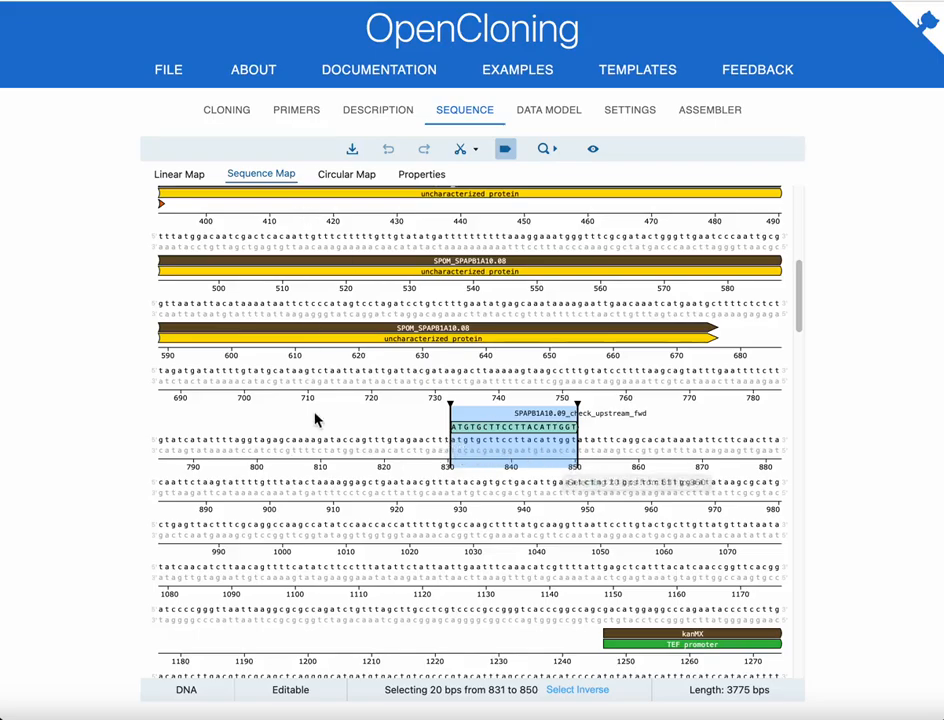
{"action": "scroll", "coordinate": [316, 417], "scroll_direction": "down", "scroll_amount": 8}
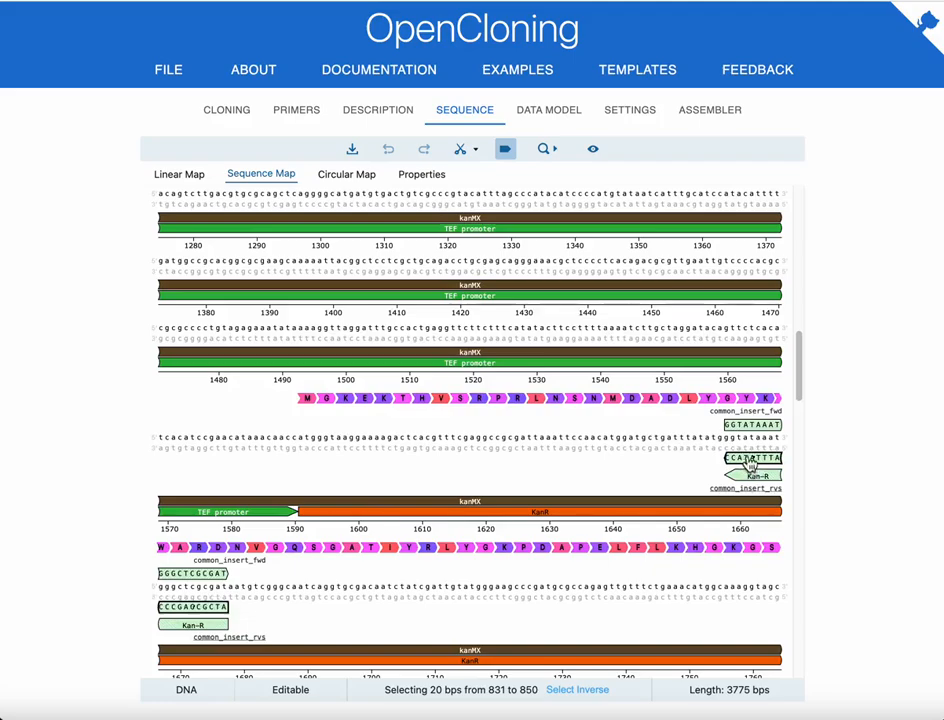
{"action": "left_click", "coordinate": [748, 427]}
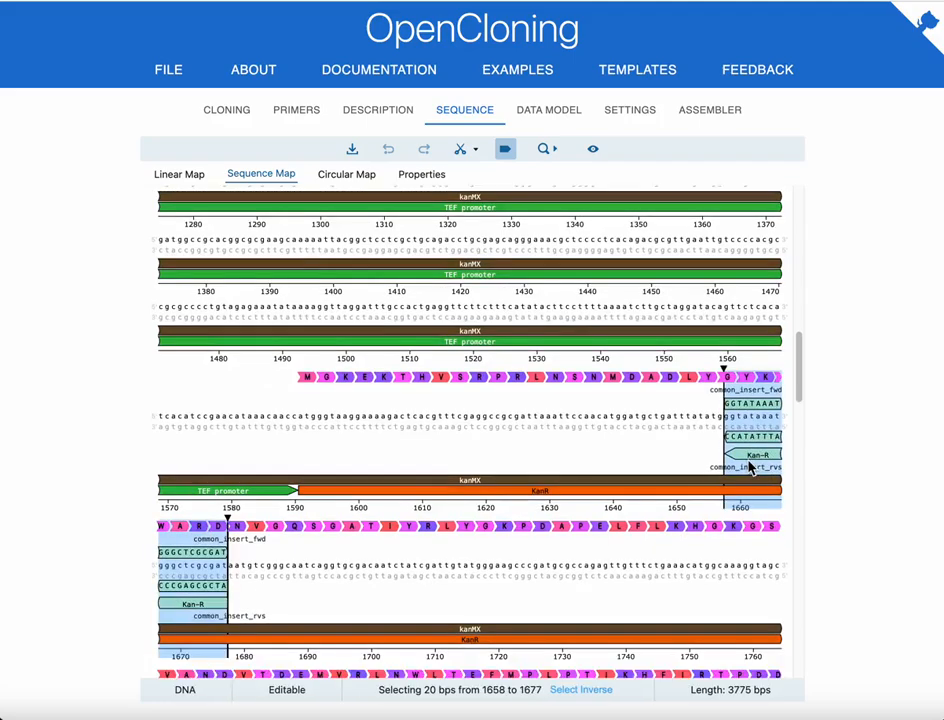
{"action": "left_click", "coordinate": [216, 117]}
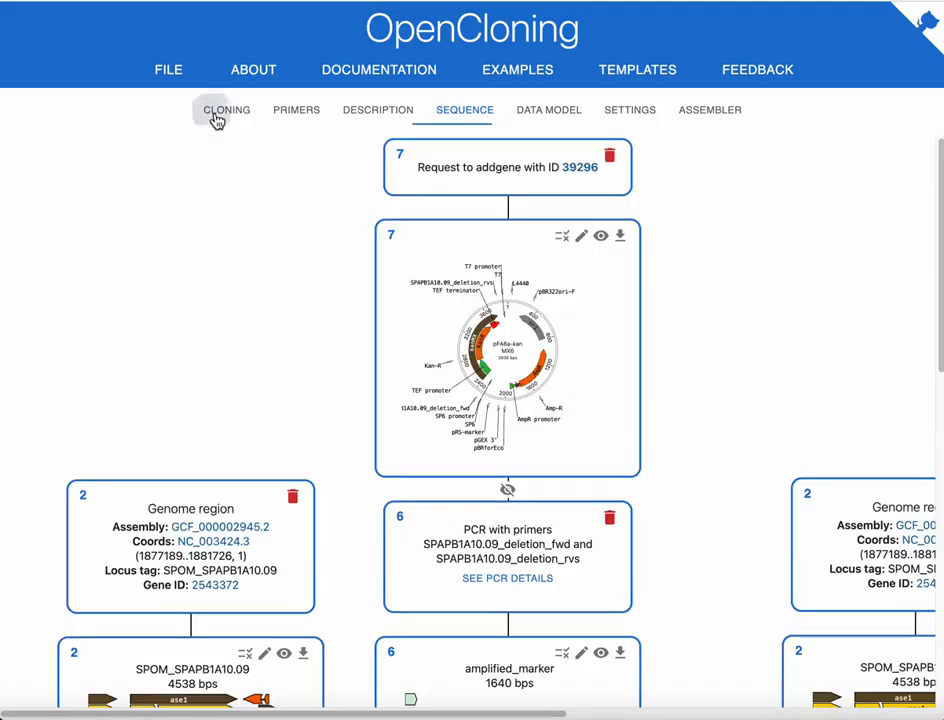
Return to the primer design form and switch the plasmid source to Upload Plasmid File
{"action": "scroll", "coordinate": [376, 312], "scroll_direction": "down", "scroll_amount": 3}
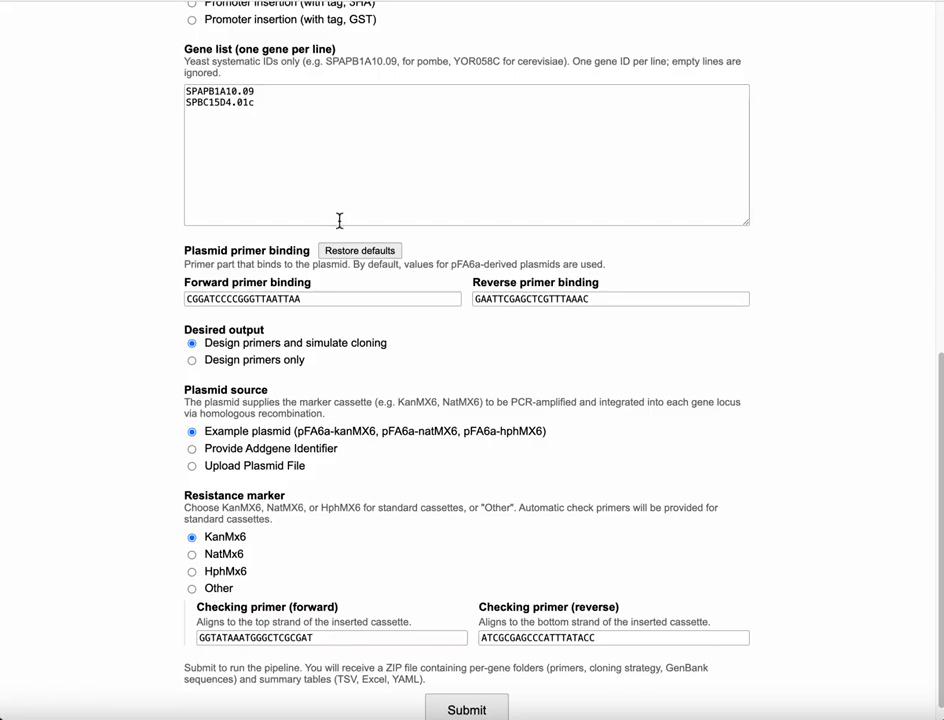
{"action": "scroll", "coordinate": [336, 381], "scroll_direction": "down", "scroll_amount": 1}
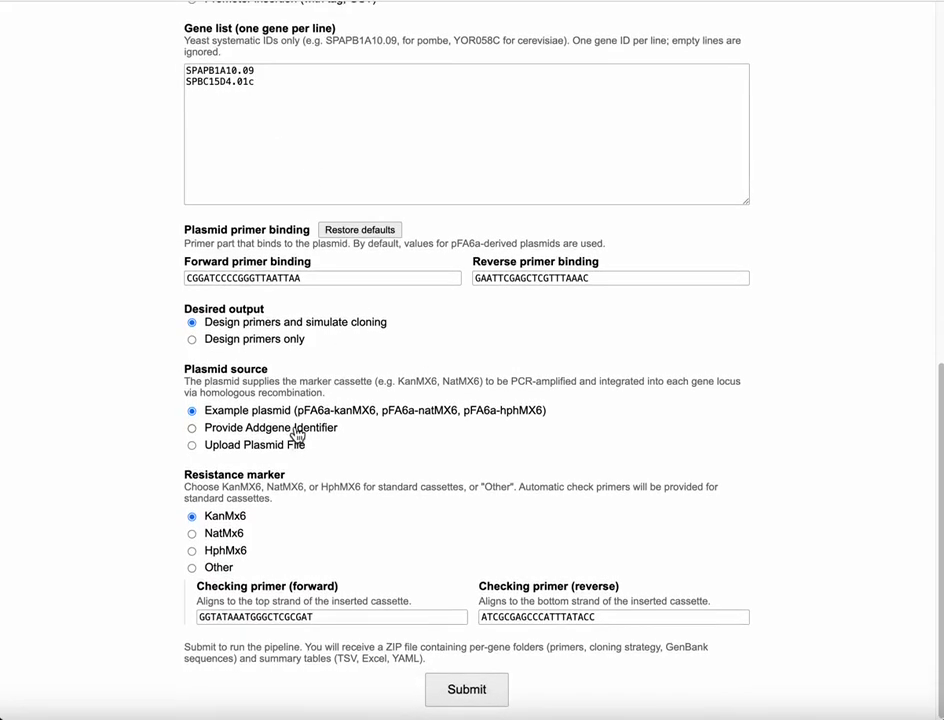
{"action": "left_click", "coordinate": [298, 430]}
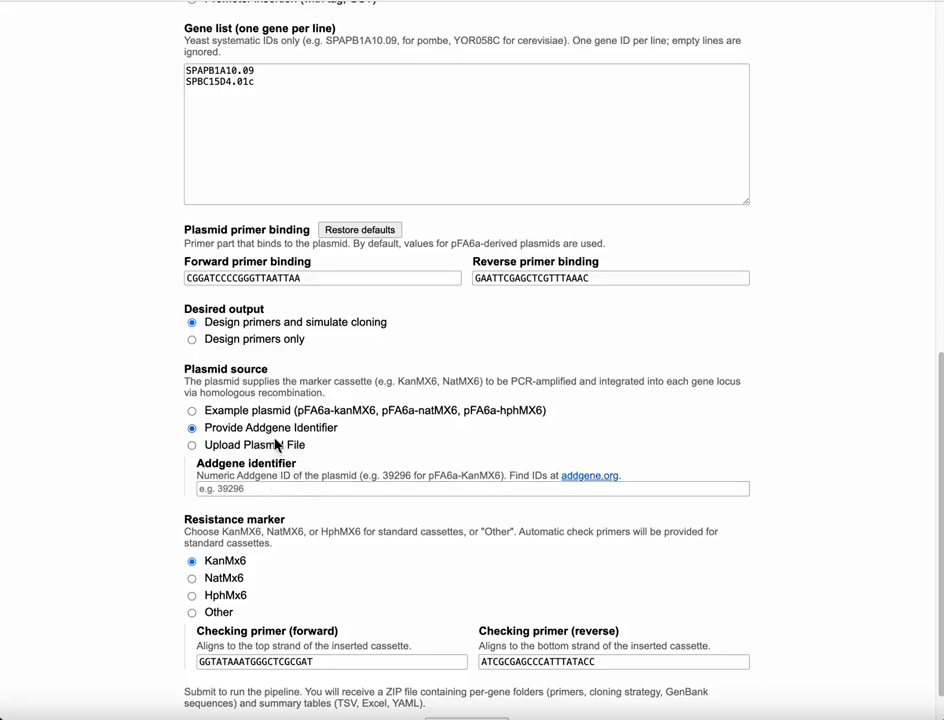
{"action": "left_click", "coordinate": [276, 445]}
{"action": "scroll", "coordinate": [368, 386], "scroll_direction": "down", "scroll_amount": 1}
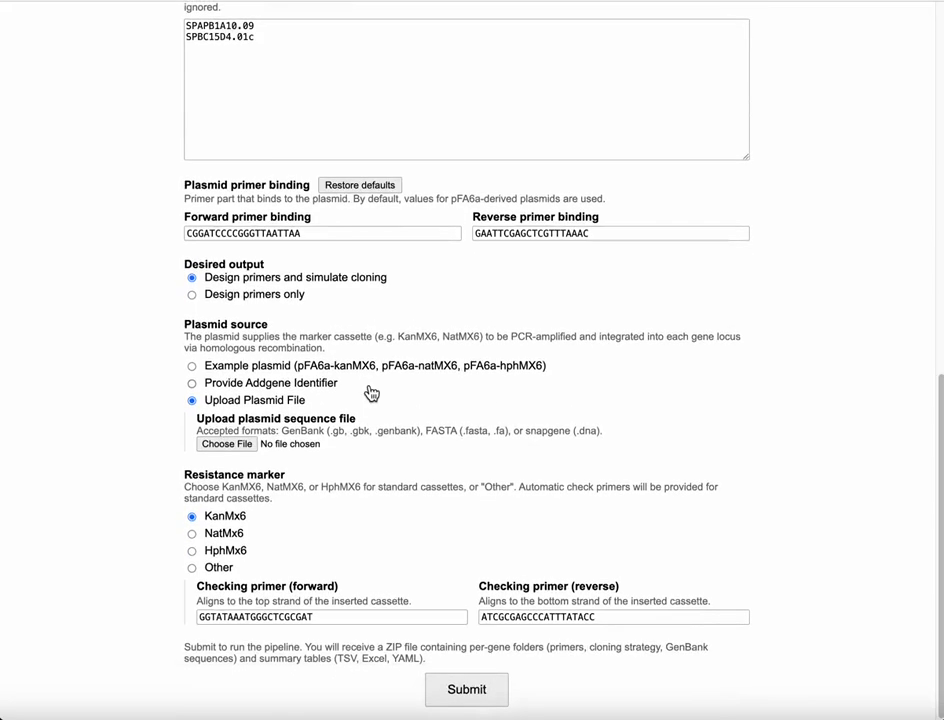